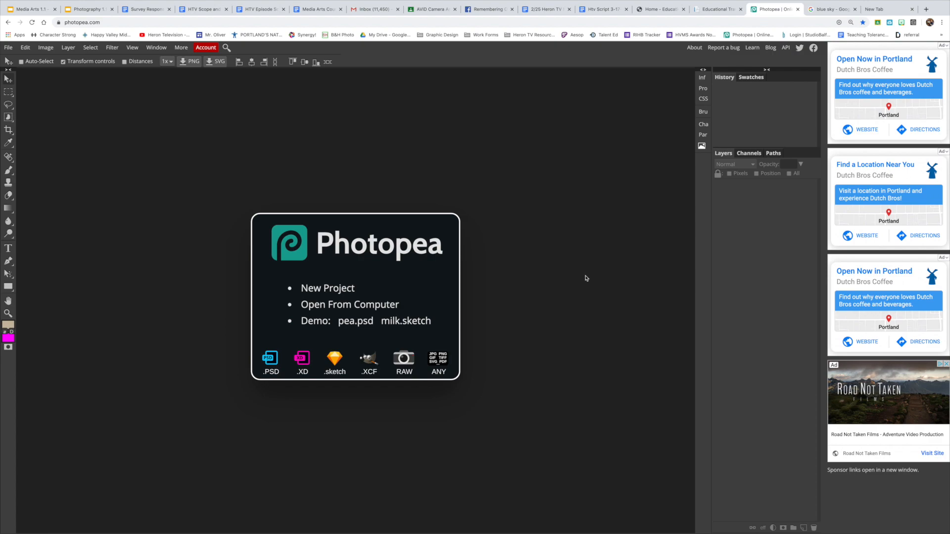
Create a new project named Logo with a resolution of 300 DPI
click(326, 288)
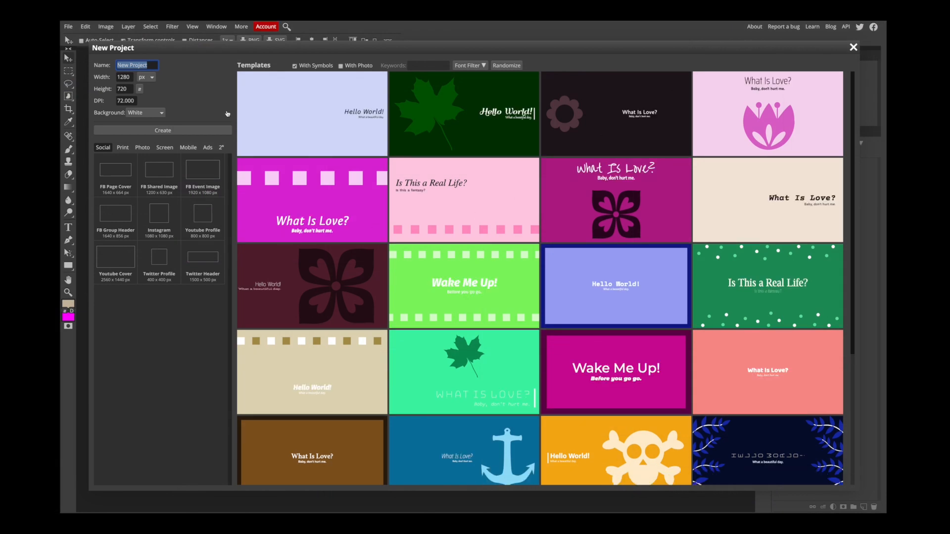
key(BackSpace)
text(Logo)
click(132, 101)
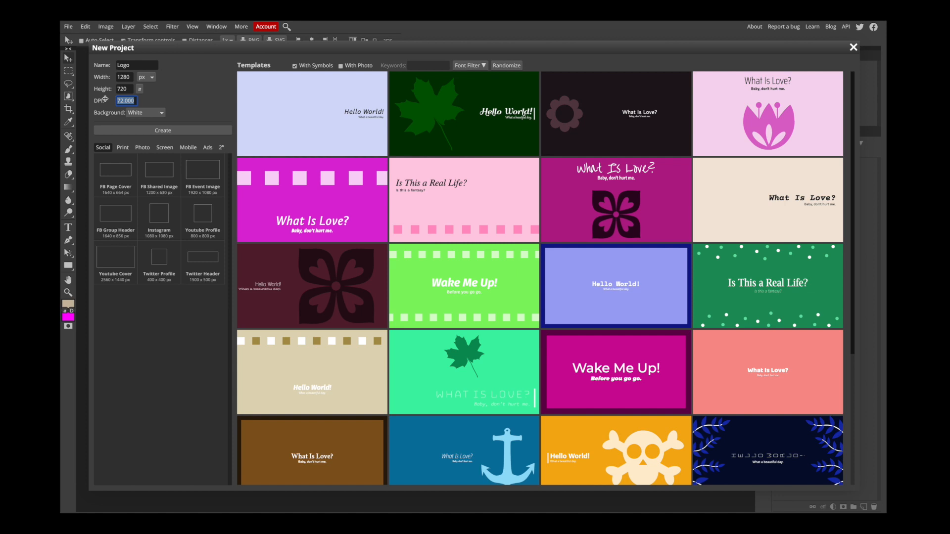
key(BackSpace)
text(300)
click(165, 134)
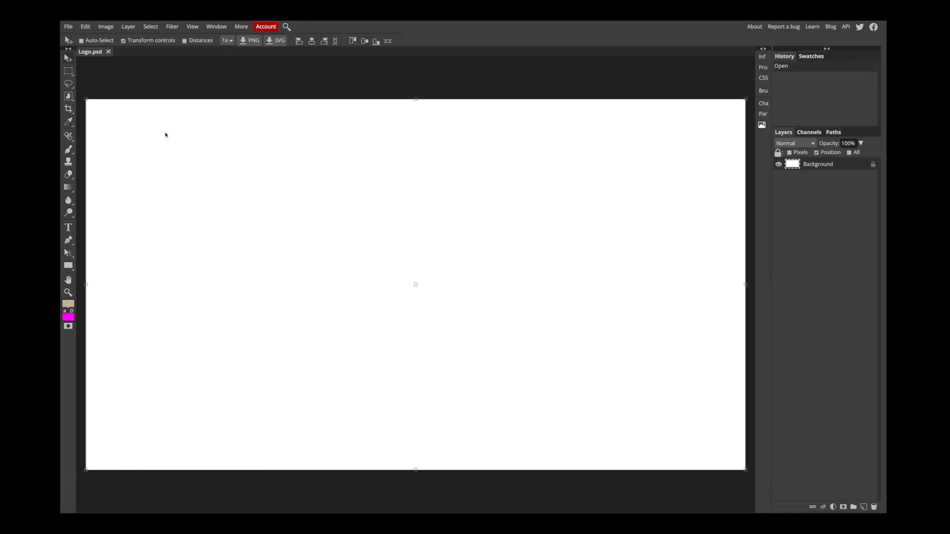
Add the text "Heron Television" at 300 px across the canvas's upper area and shrink its text box closer to the words
click(68, 229)
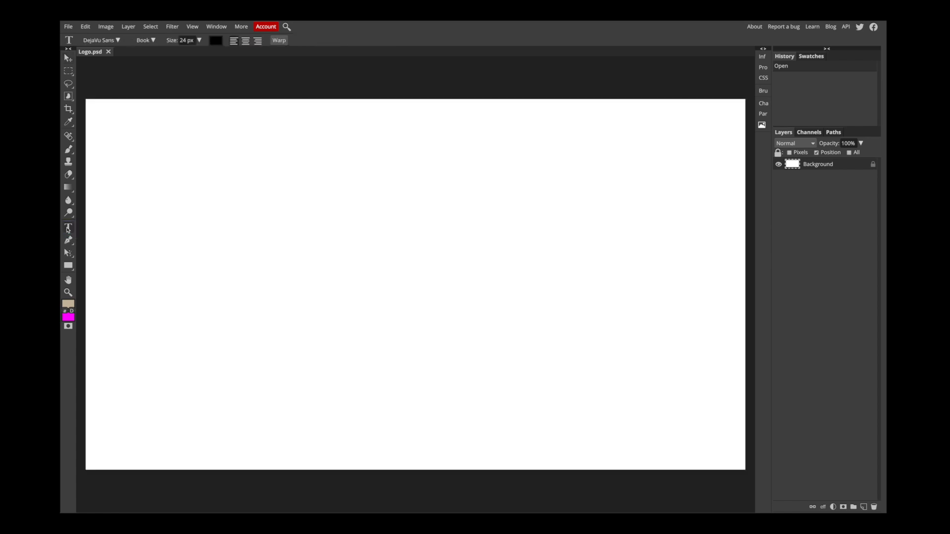
drag(106, 114, 718, 255)
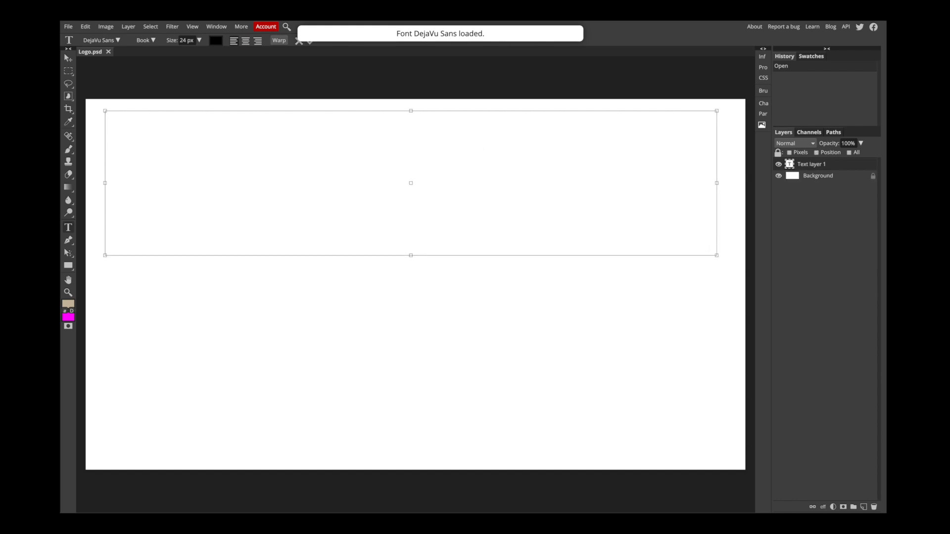
click(199, 40)
drag(185, 56, 227, 58)
click(137, 163)
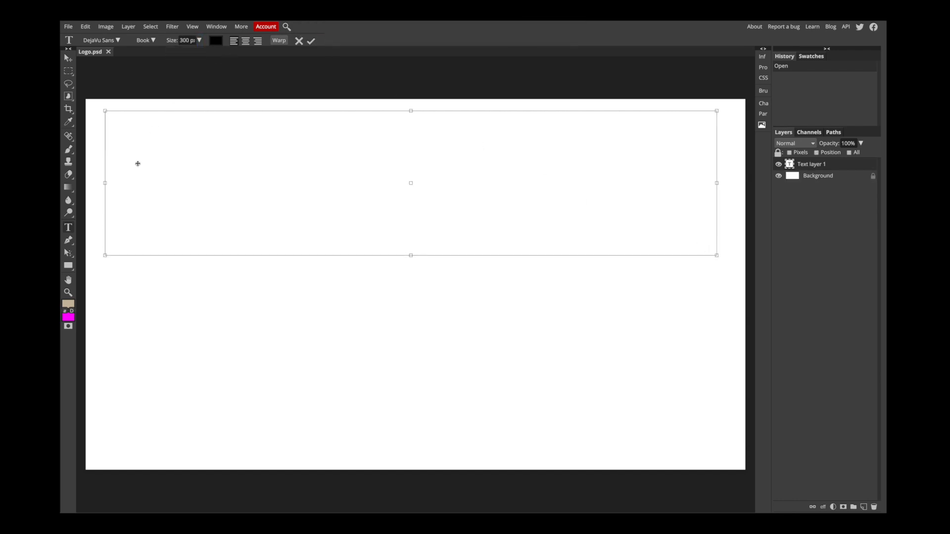
text(Her)
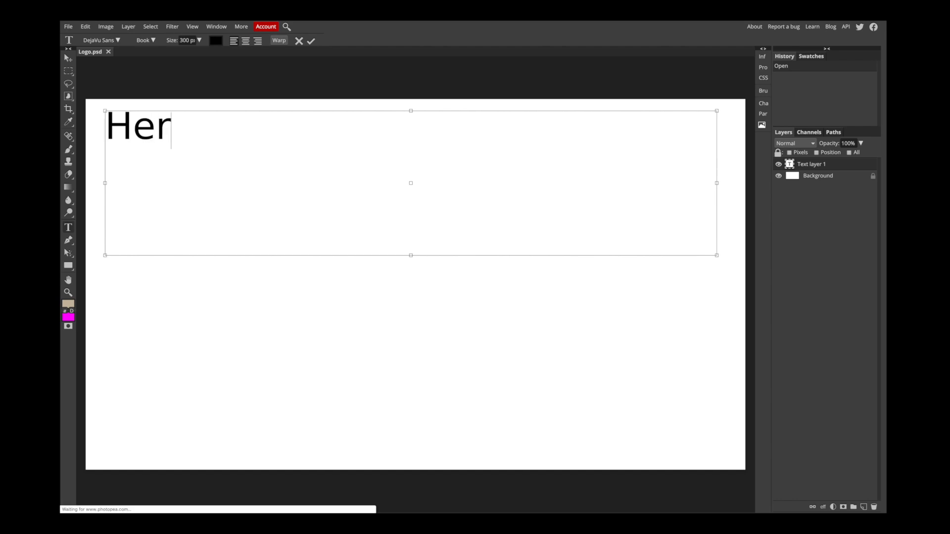
text(on T)
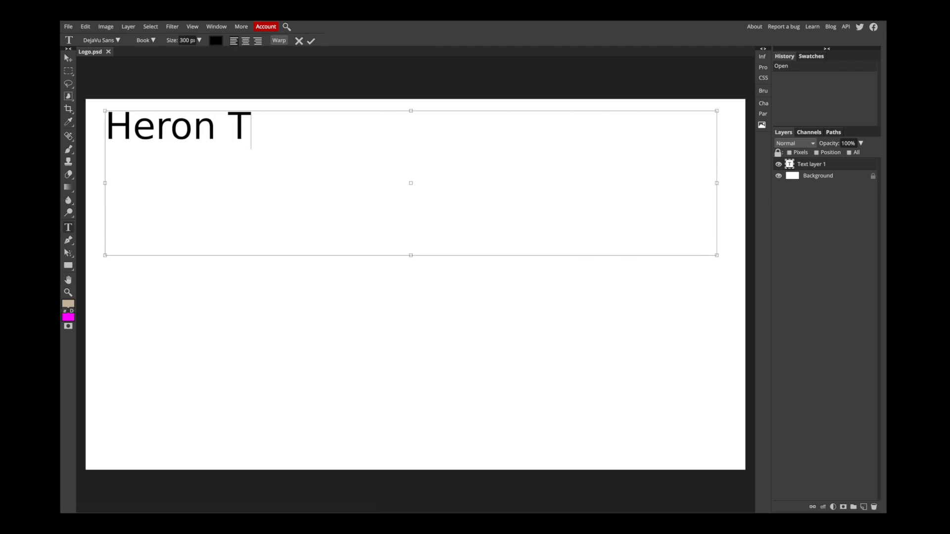
text(elevision)
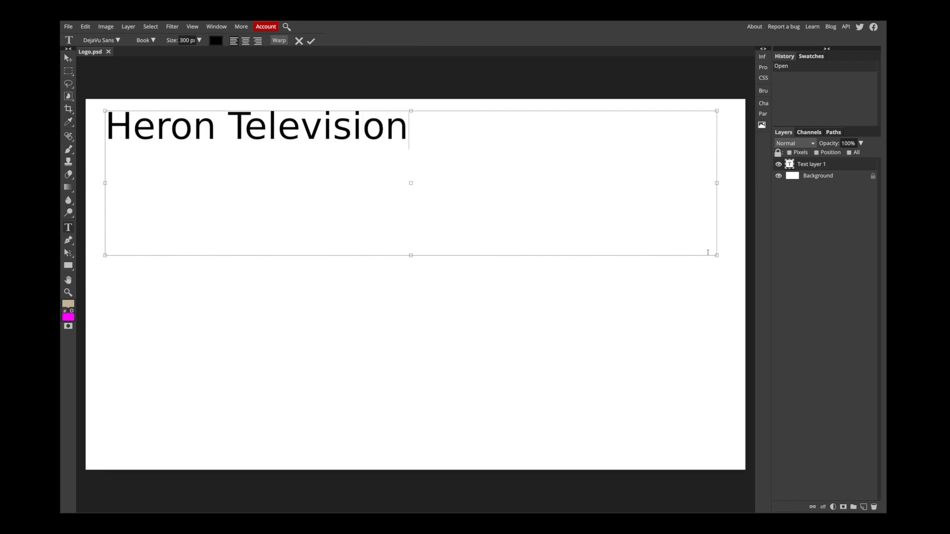
drag(715, 255, 477, 177)
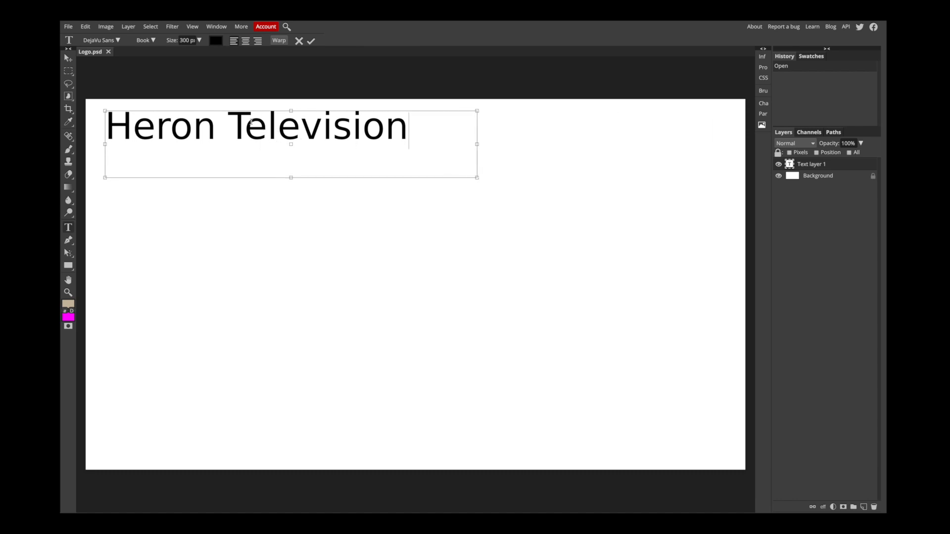
Change the font of the whole "Heron Television" text to District
drag(402, 125, 73, 123)
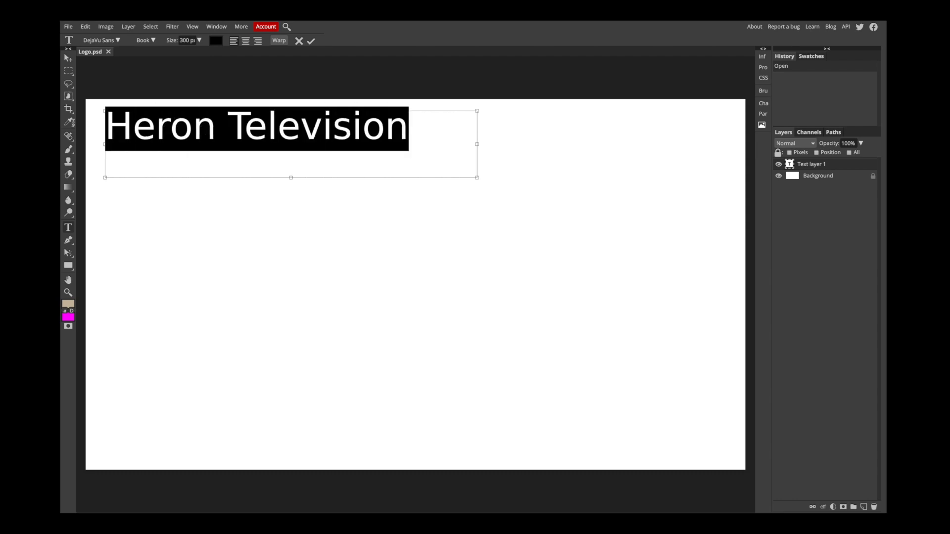
click(106, 41)
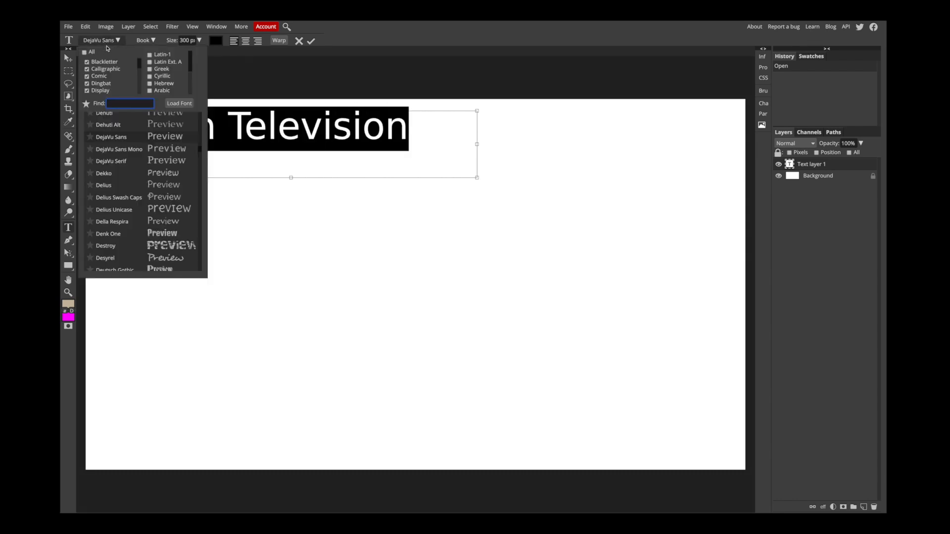
scroll(167, 186, down, 10)
scroll(168, 191, down, 1)
click(166, 169)
scroll(165, 170, down, 1)
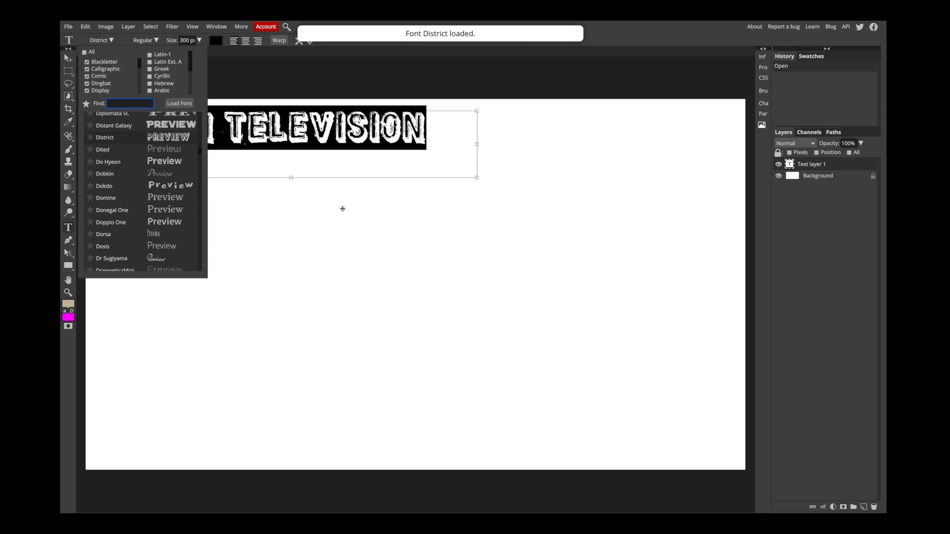
click(332, 168)
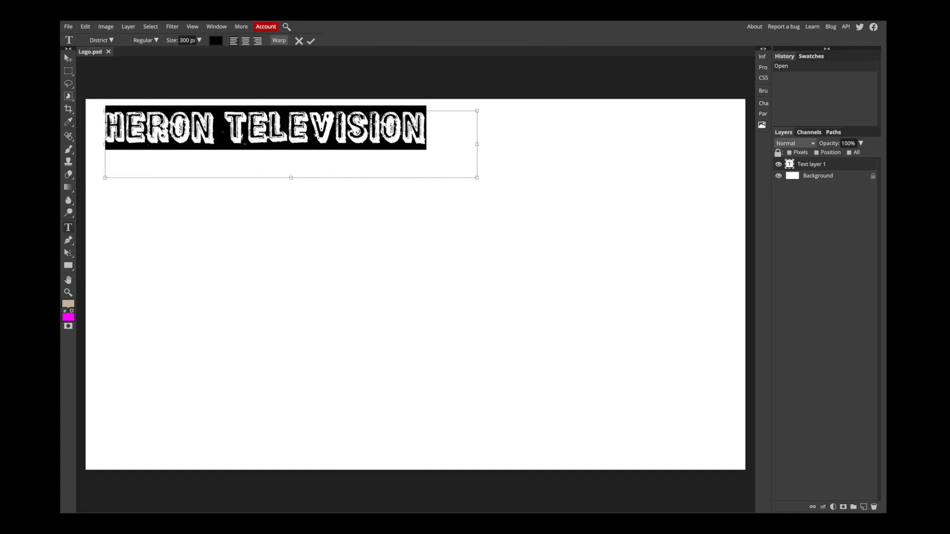
Scale the "Heron Television" text up to about 191% so it spans nearly the full canvas width
click(68, 59)
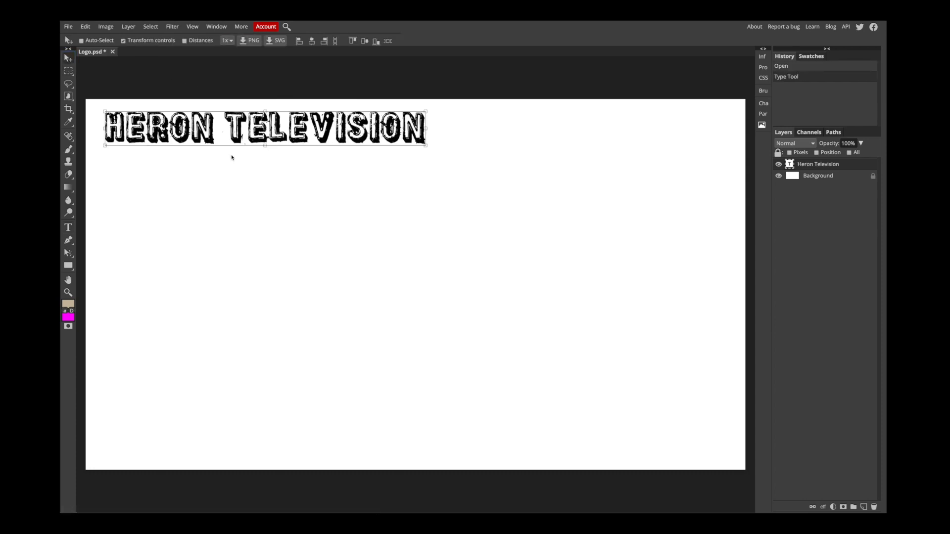
click(342, 141)
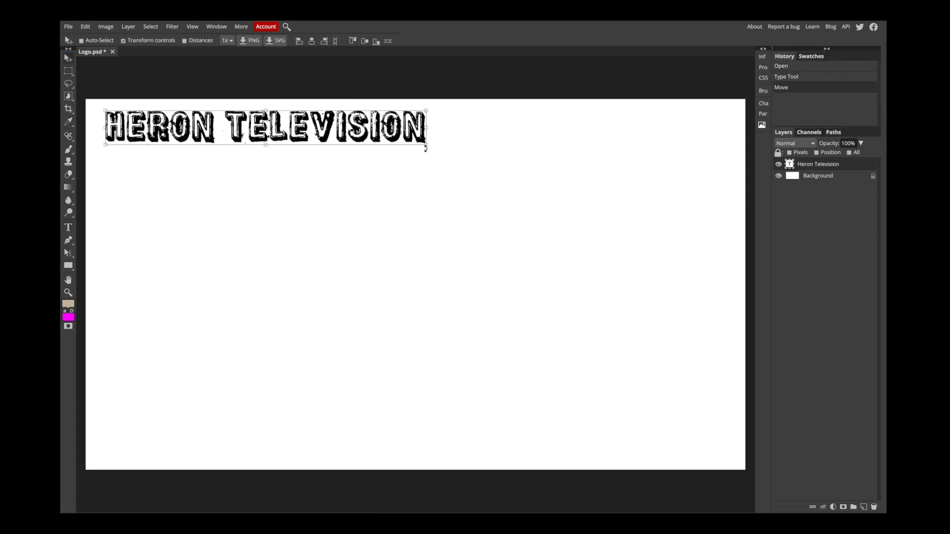
drag(427, 146, 695, 258)
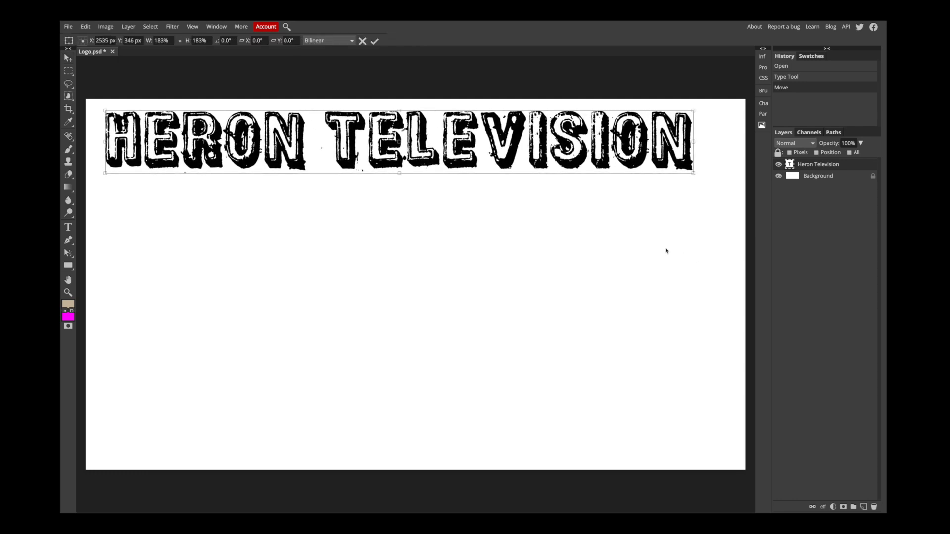
drag(695, 174, 720, 176)
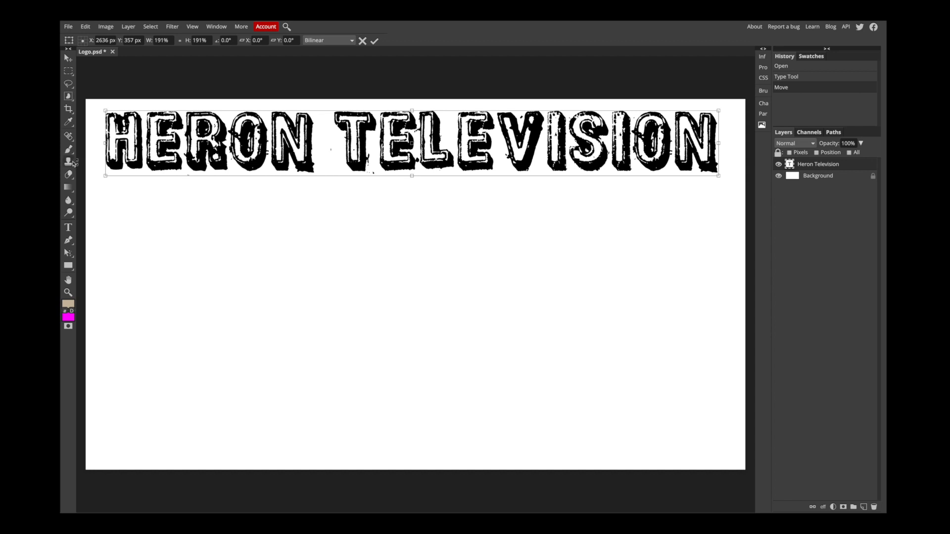
Recolour the whole "Heron Television" text red (d23434)
click(68, 228)
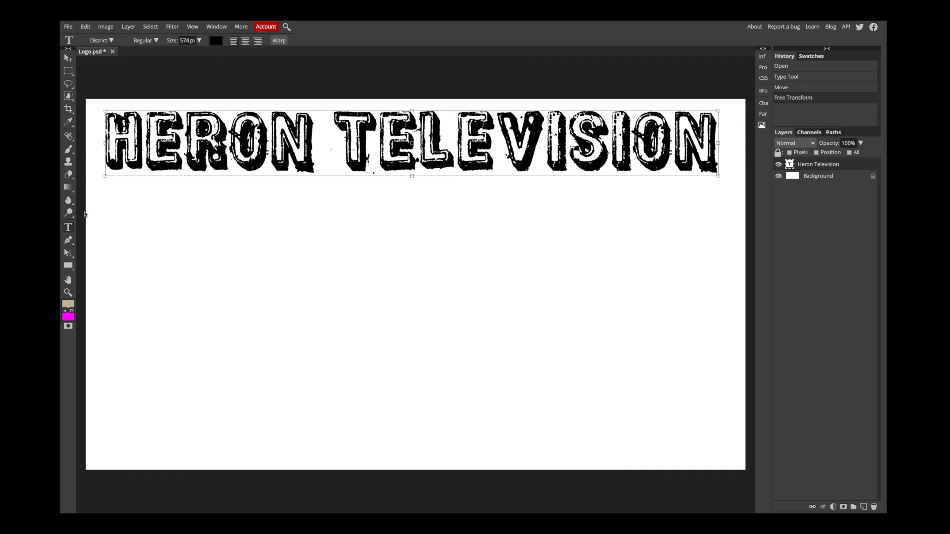
drag(109, 148, 802, 155)
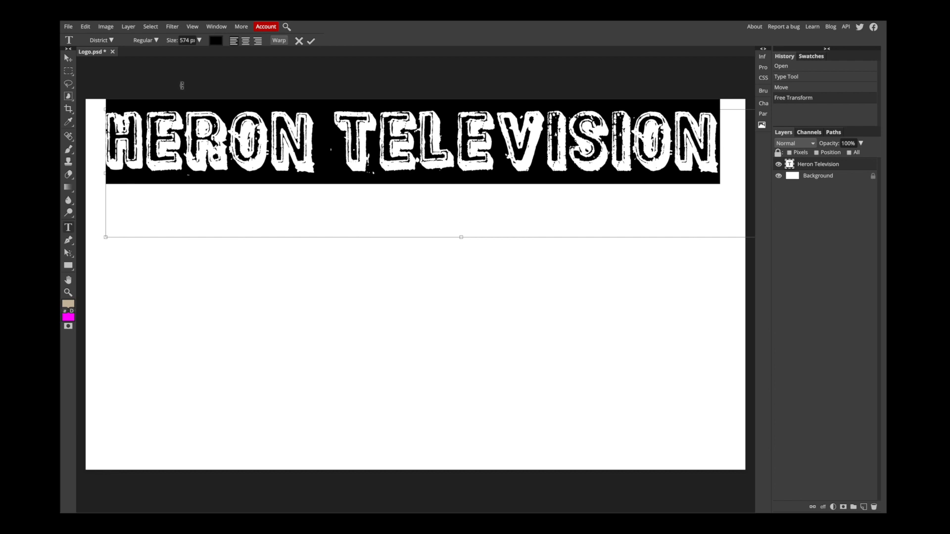
click(216, 41)
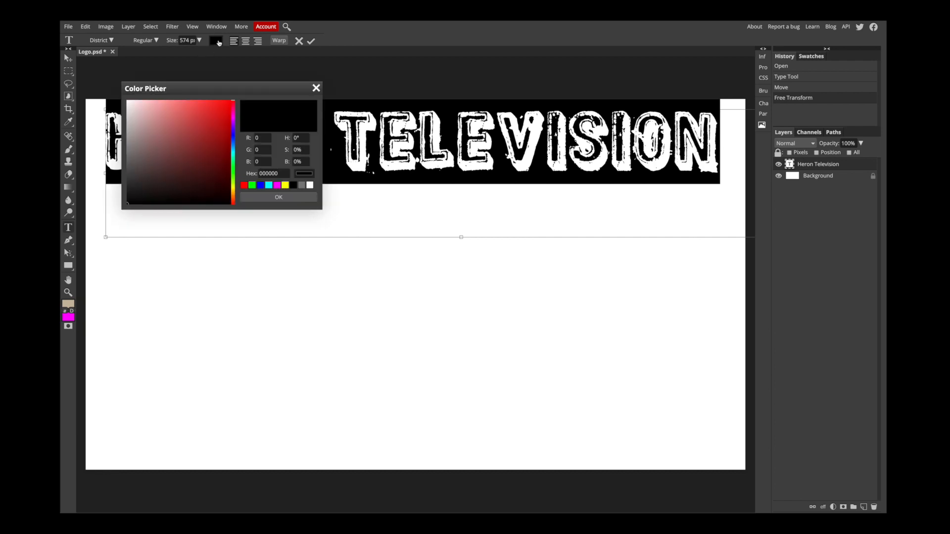
click(205, 120)
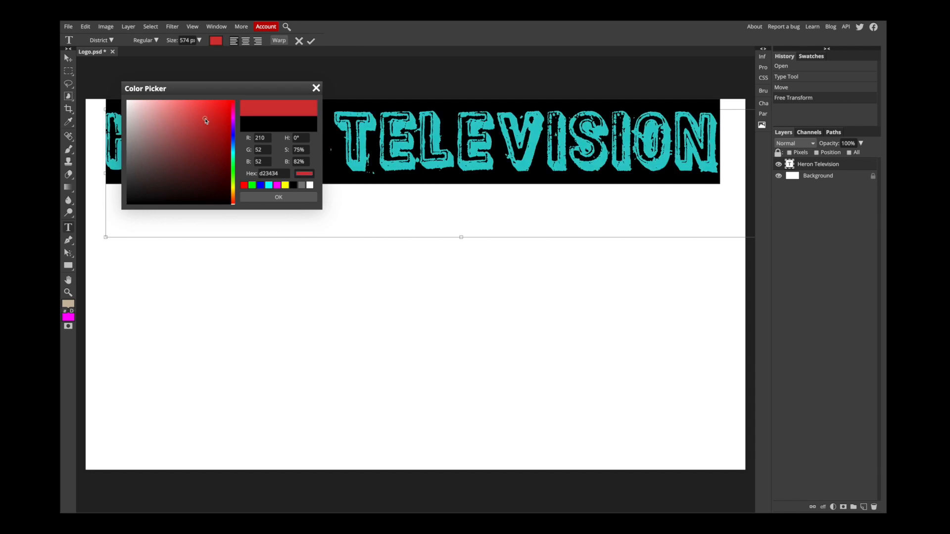
click(285, 197)
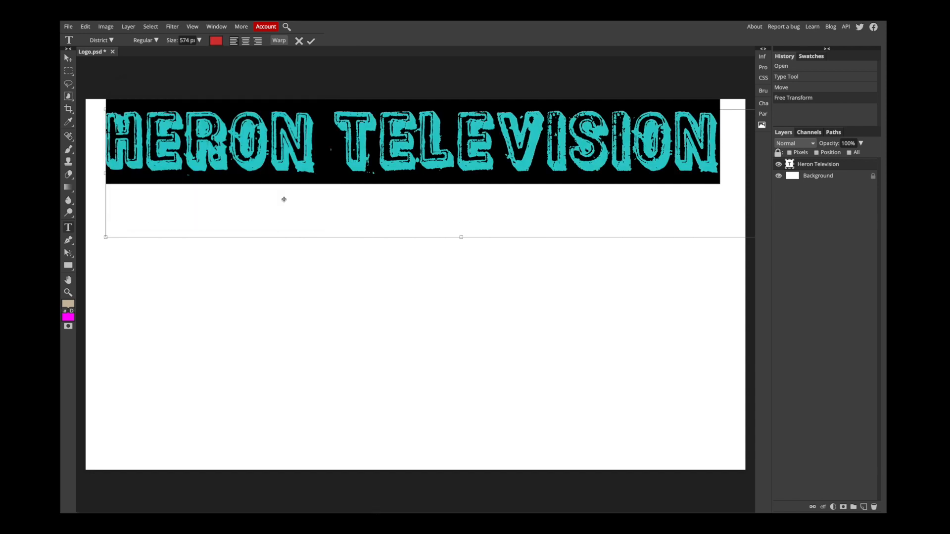
click(67, 59)
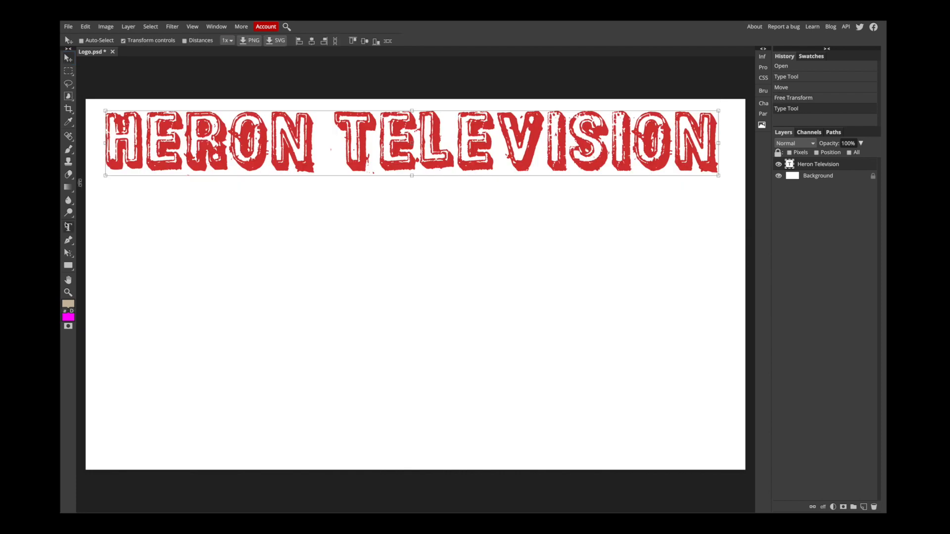
Set the colour of the whole "Heron Television" text to dark muted blue (414571)
click(69, 227)
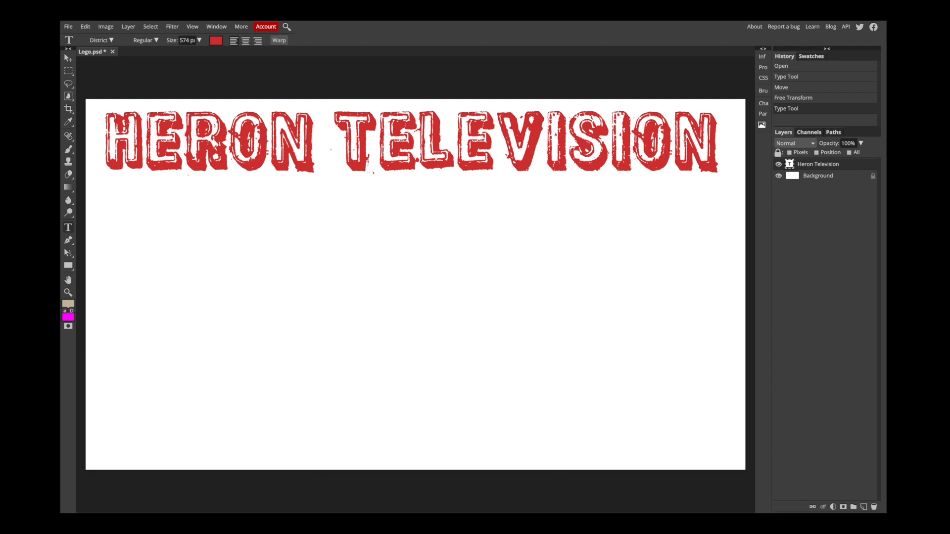
drag(720, 147, 60, 103)
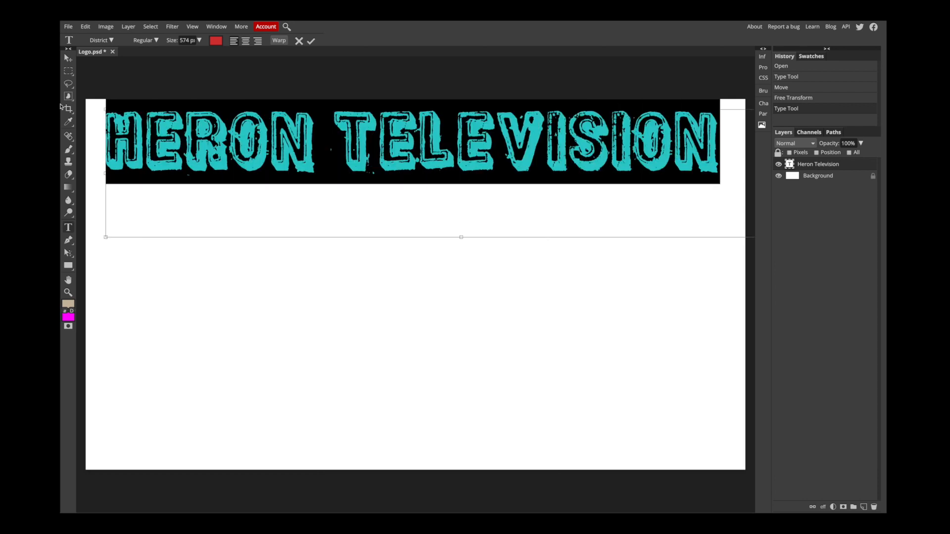
click(216, 41)
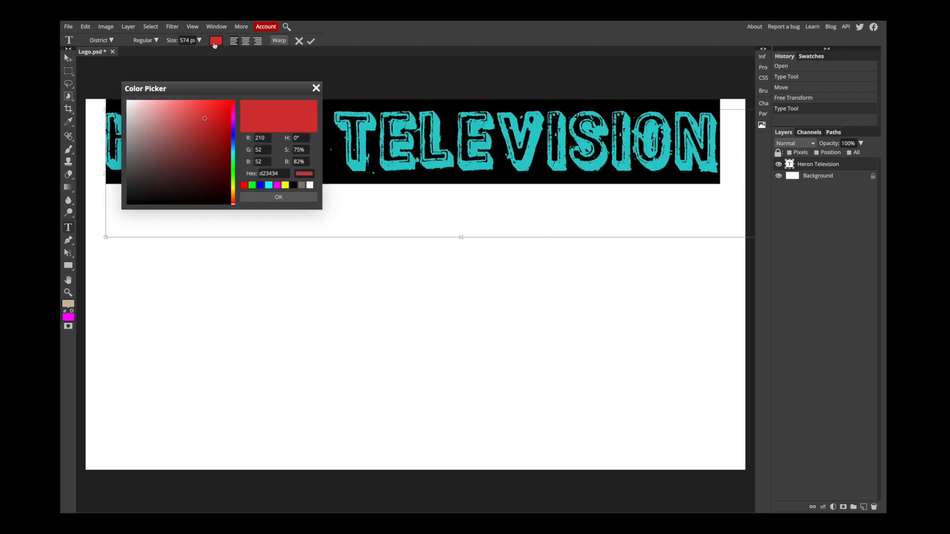
click(234, 137)
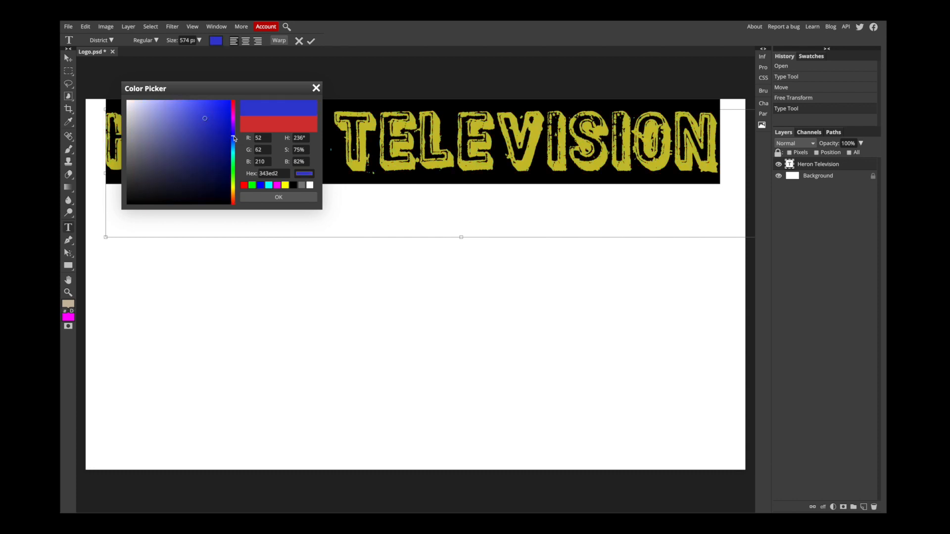
drag(203, 120, 181, 143)
click(170, 159)
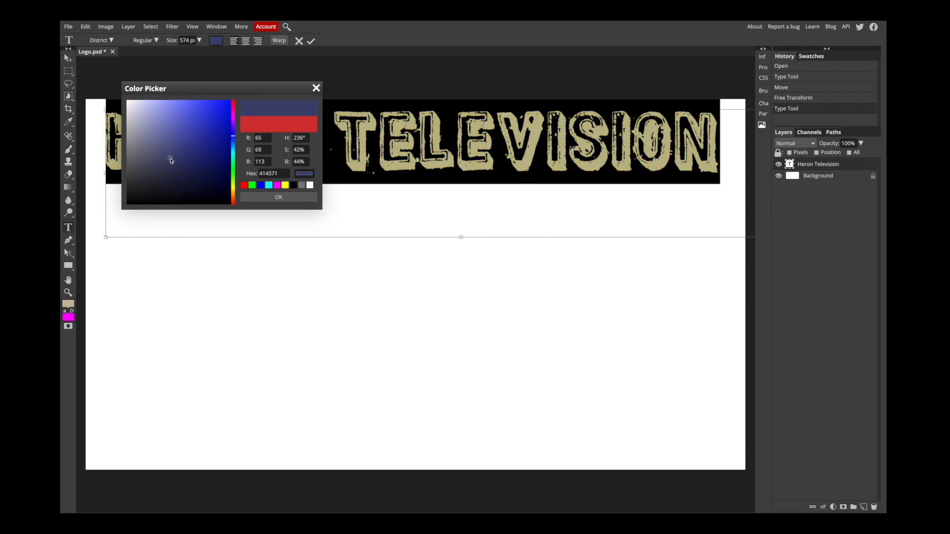
click(300, 198)
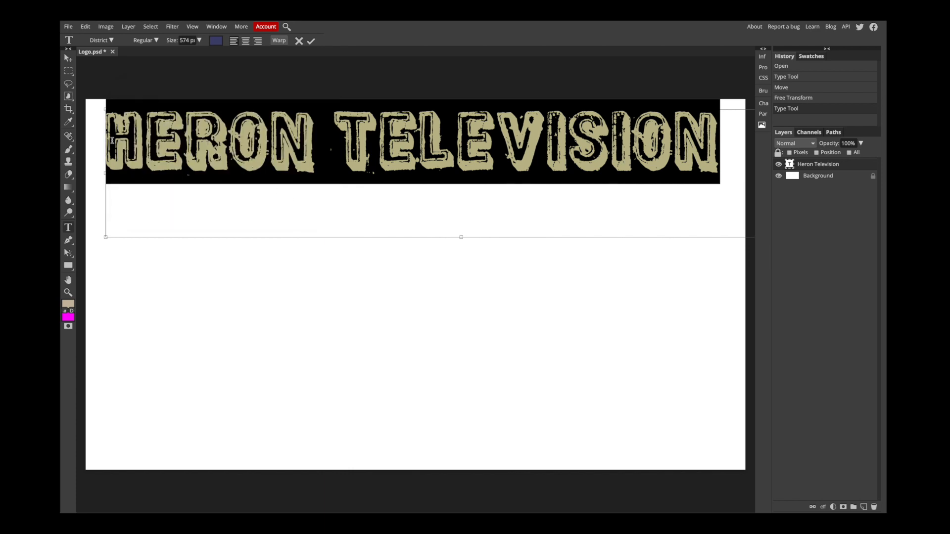
click(68, 57)
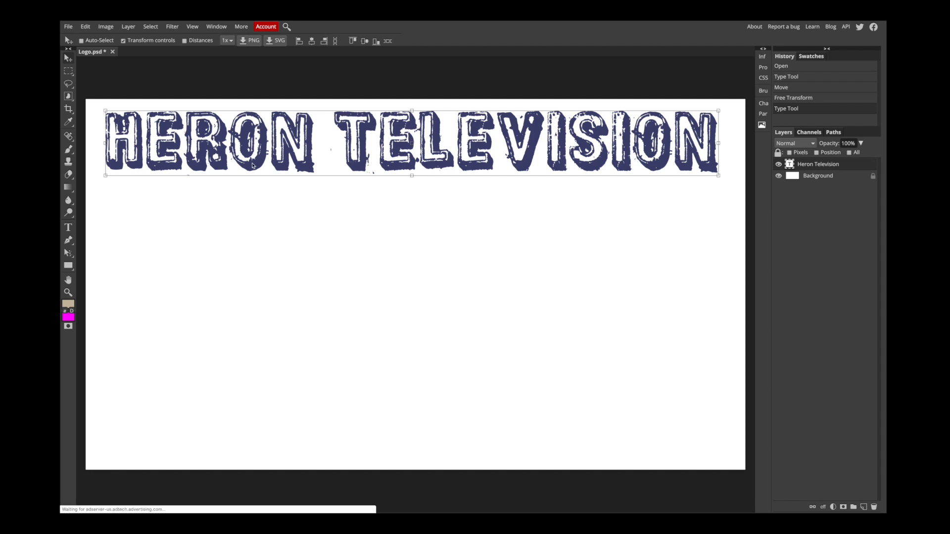
Add a 4 px stroke in dark grey-green (2f3930) to the "Heron Television" text layer
click(823, 507)
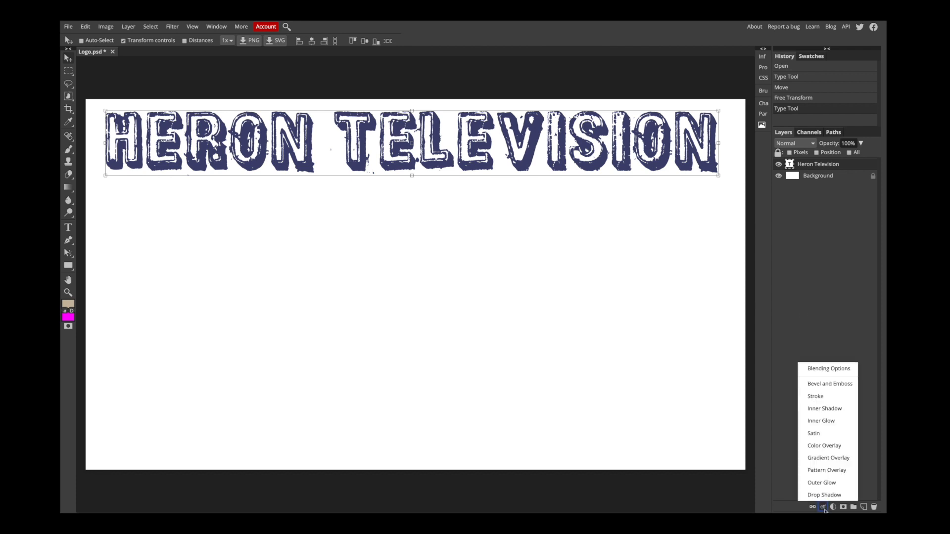
click(822, 399)
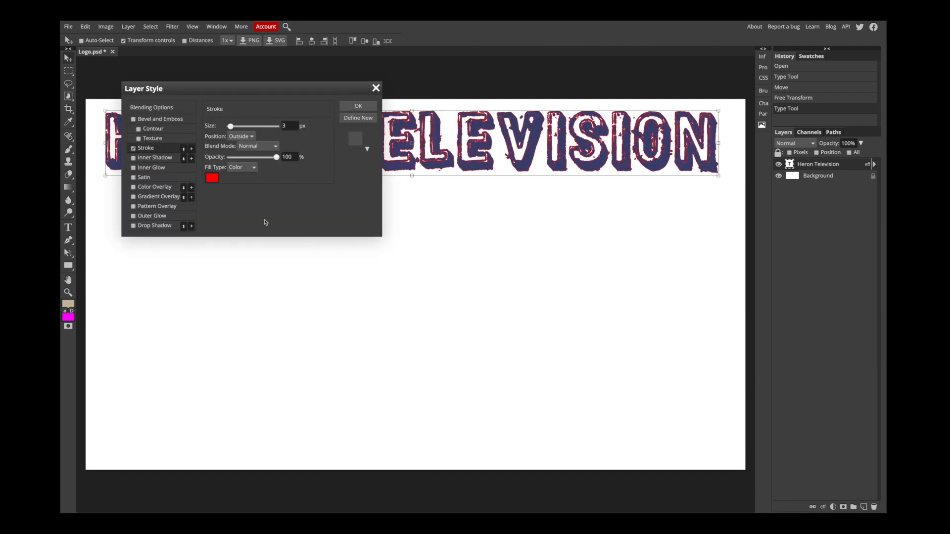
click(213, 179)
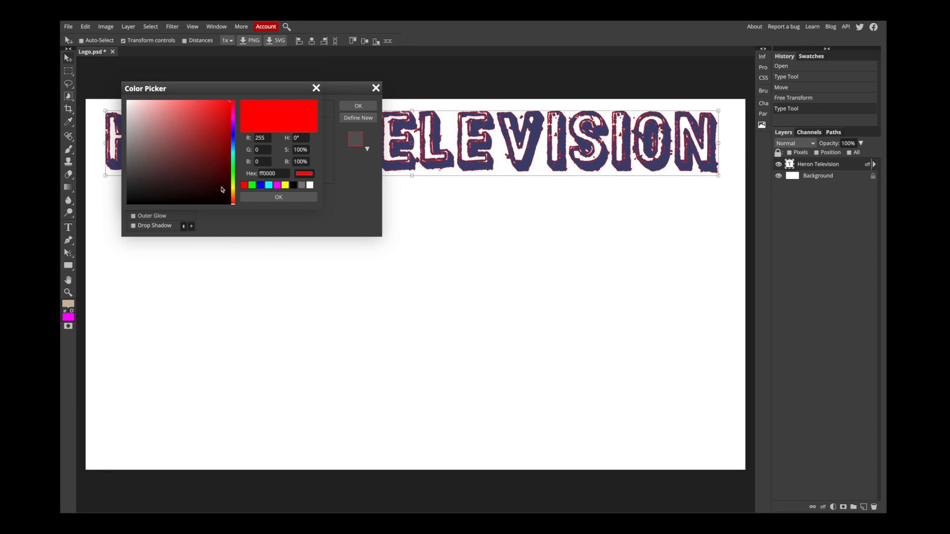
click(234, 172)
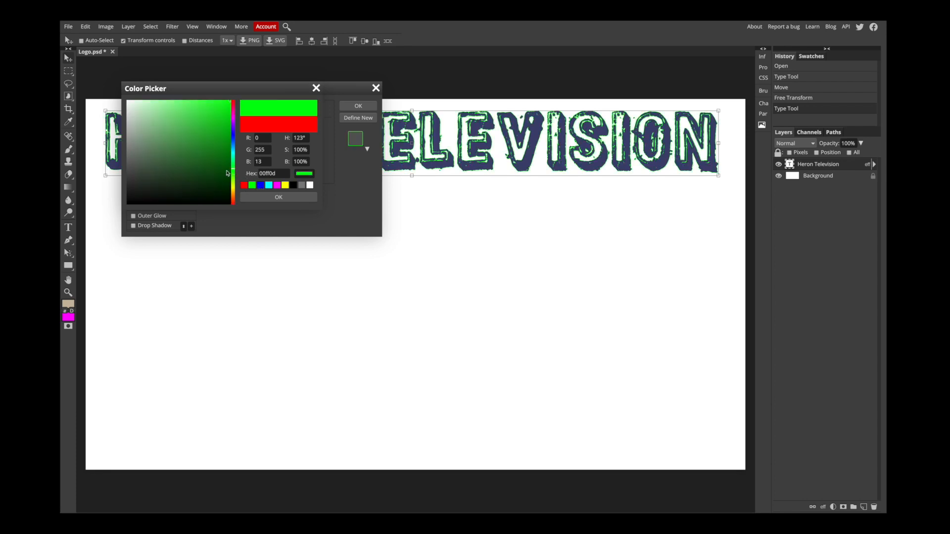
click(145, 182)
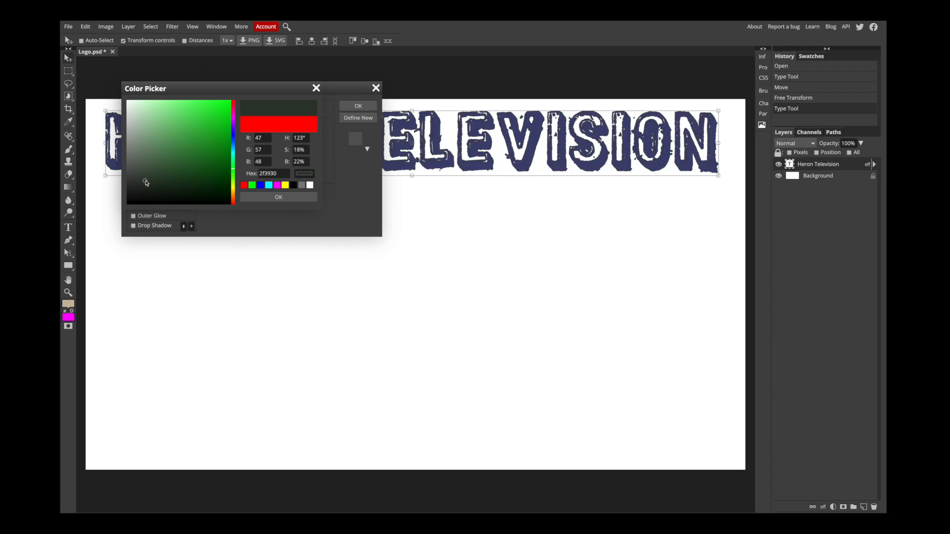
click(301, 200)
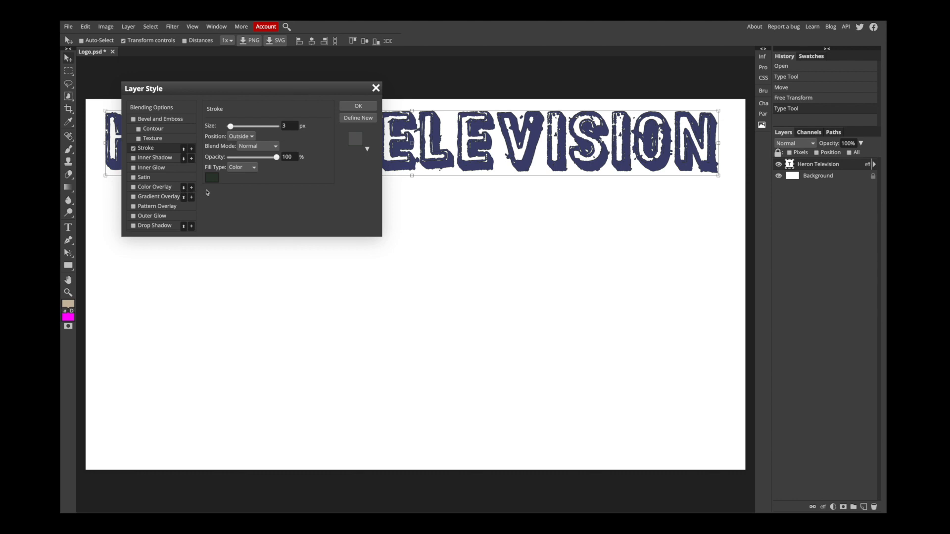
mouse_move(231, 126)
mouse_down()
mouse_move(259, 130)
mouse_move(231, 130)
mouse_up()
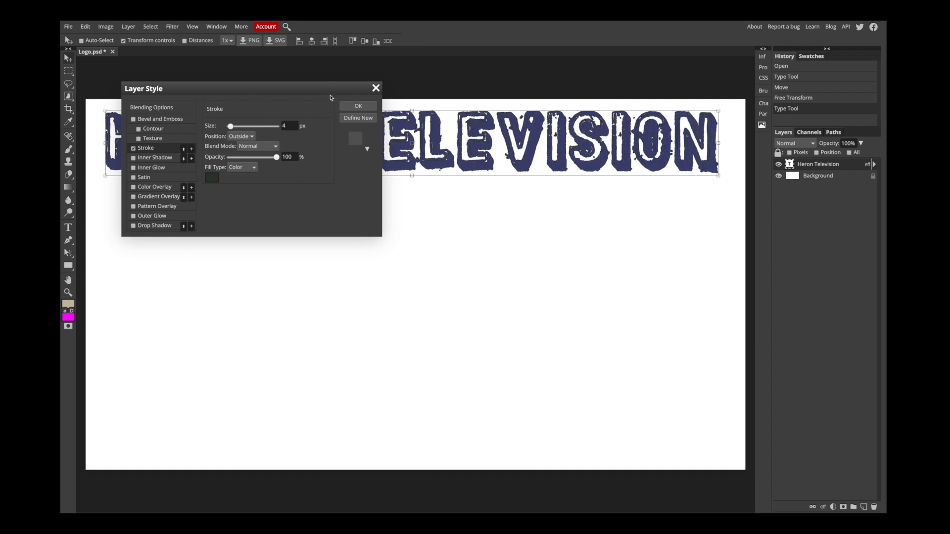
click(359, 106)
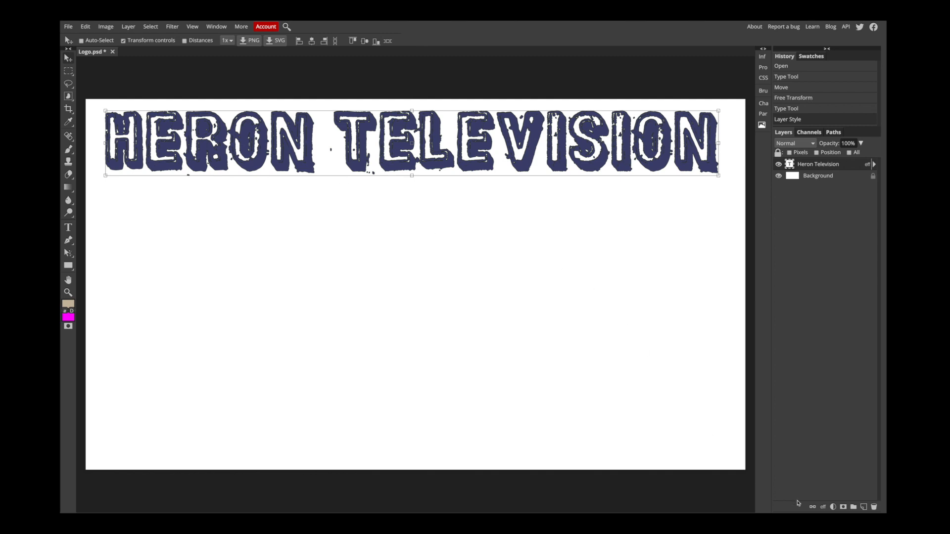
Try a drop shadow on the "Heron Television" text with 31% opacity, a -62° angle and 18 px distance, and discard it
click(823, 506)
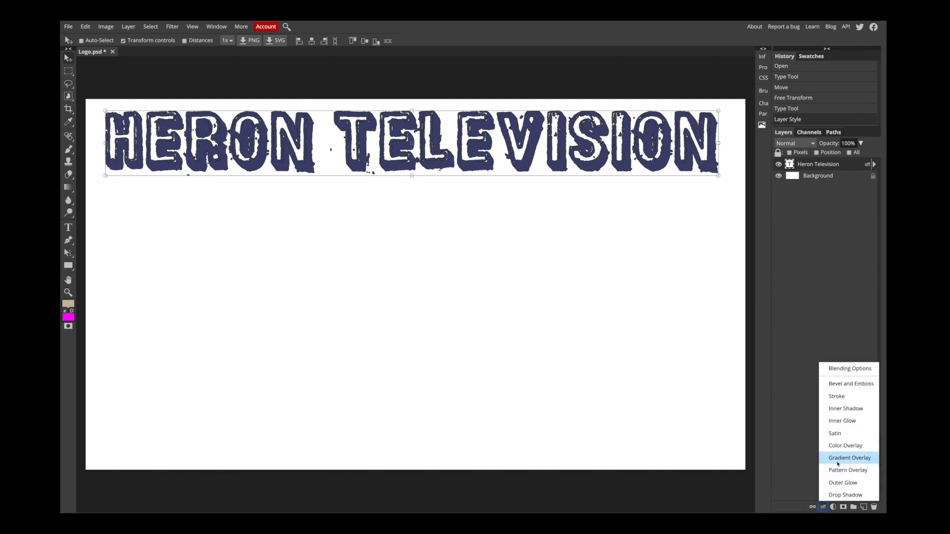
click(853, 493)
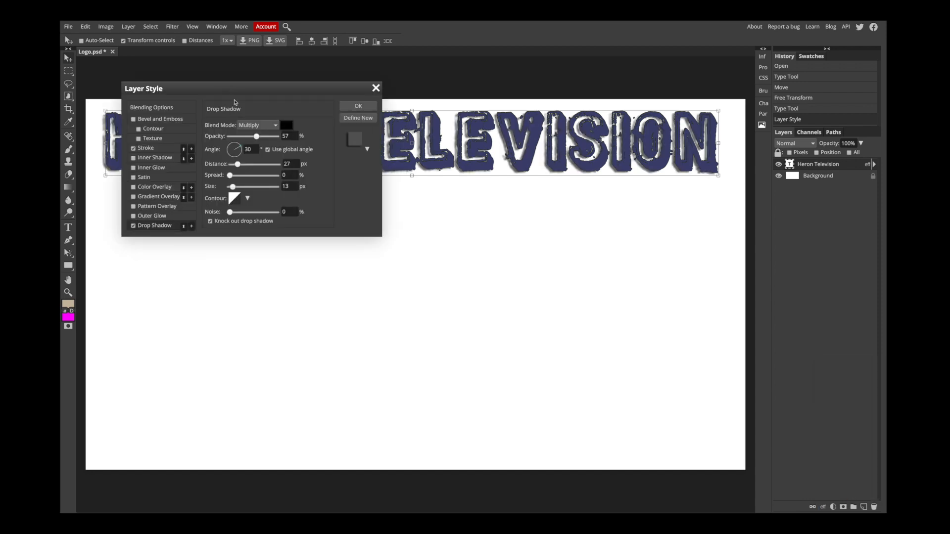
drag(240, 85, 258, 252)
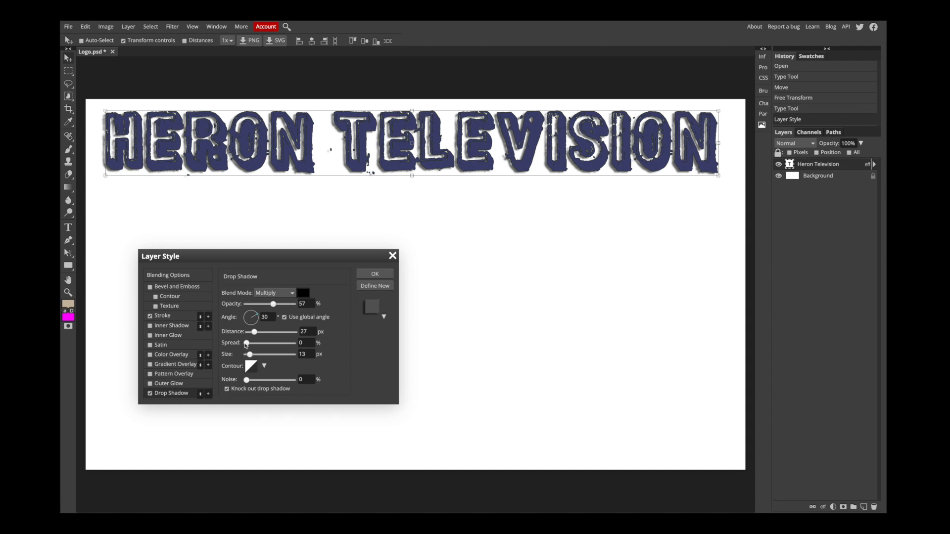
drag(255, 334, 287, 334)
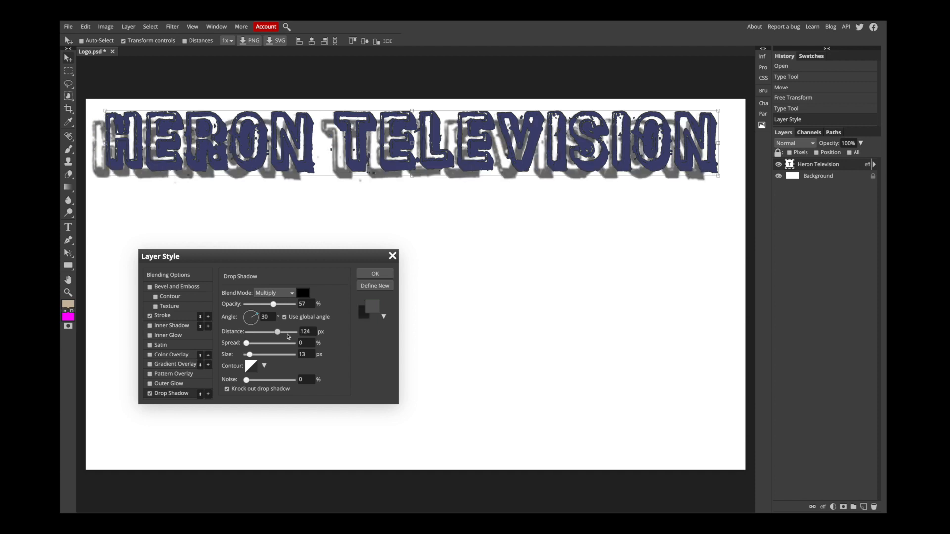
drag(286, 334, 253, 335)
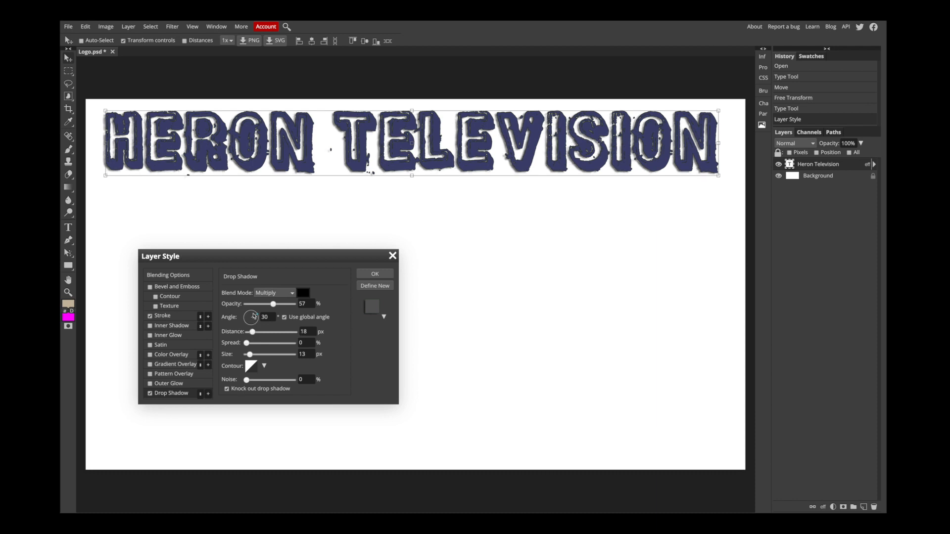
drag(257, 317, 257, 329)
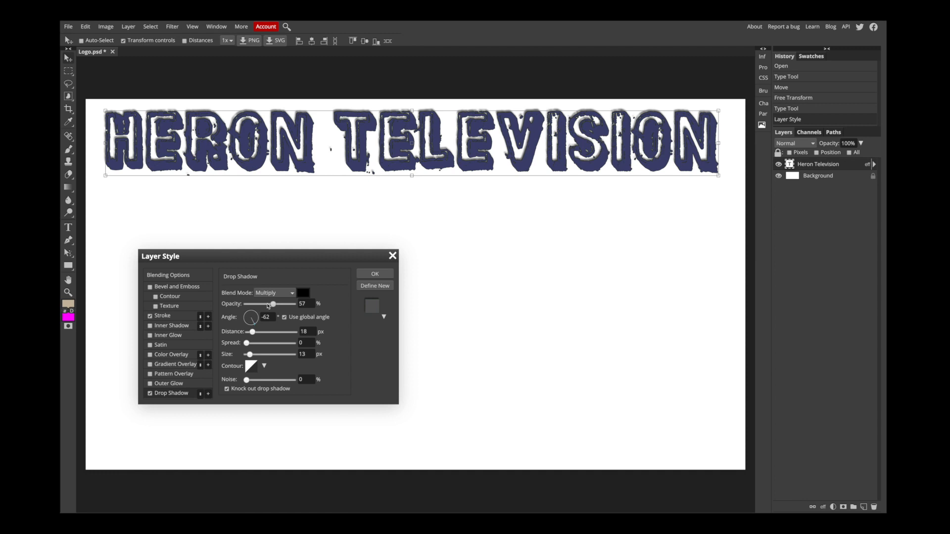
click(261, 306)
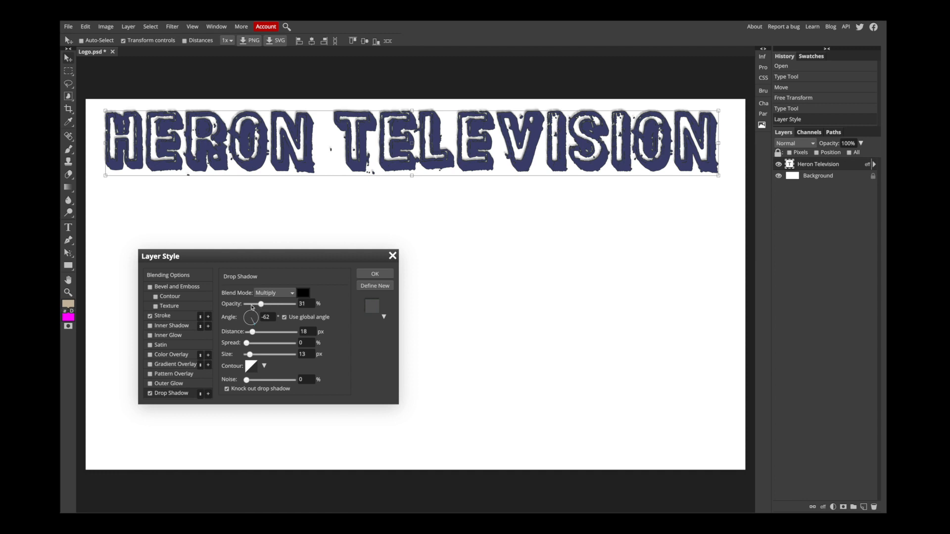
click(392, 256)
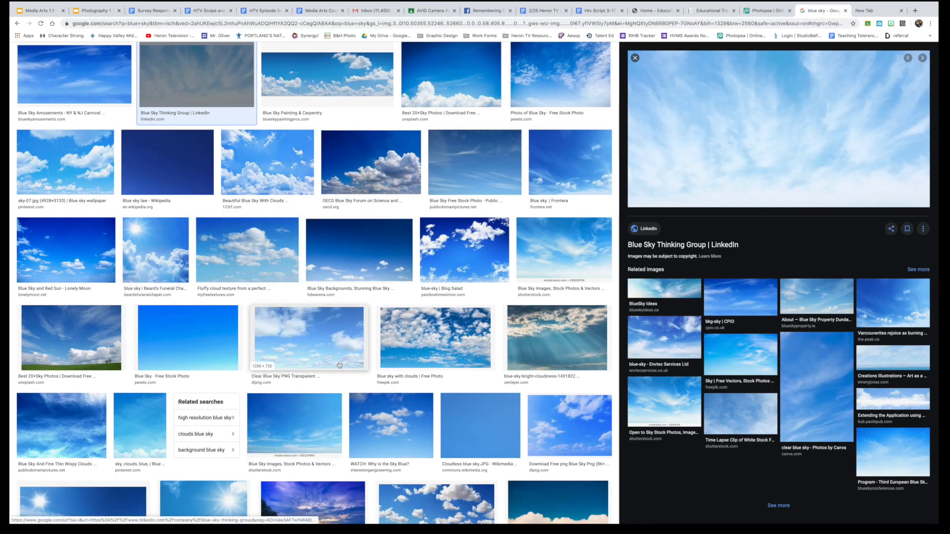
Save the Zenlayer "blue-sky-bright-cloudiness" image from the search results to the Desktop as a JPEG named images
click(549, 336)
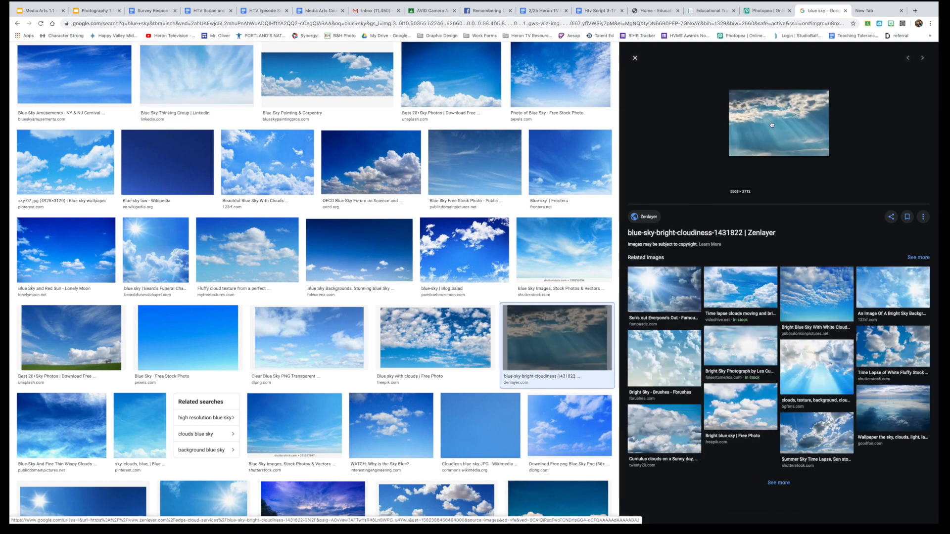
right_click(772, 124)
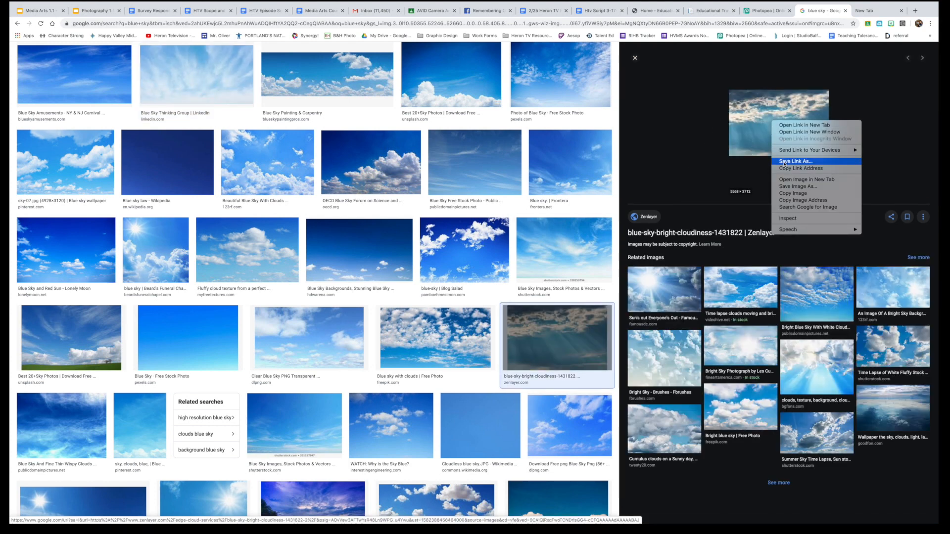
click(784, 187)
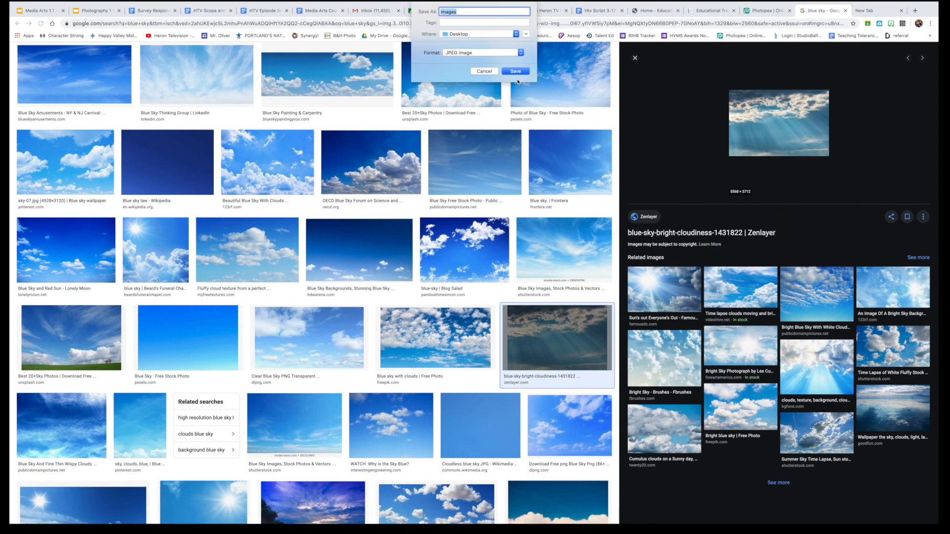
click(516, 72)
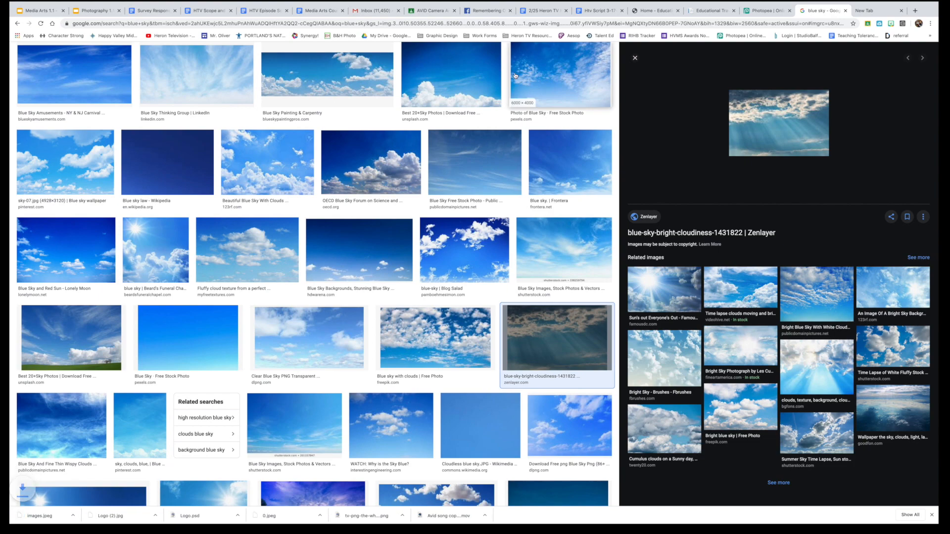
Switch to Photopea, try images.jpeg on the canvas enlarged to about 1250% by 1226%, and delete its layer
click(758, 10)
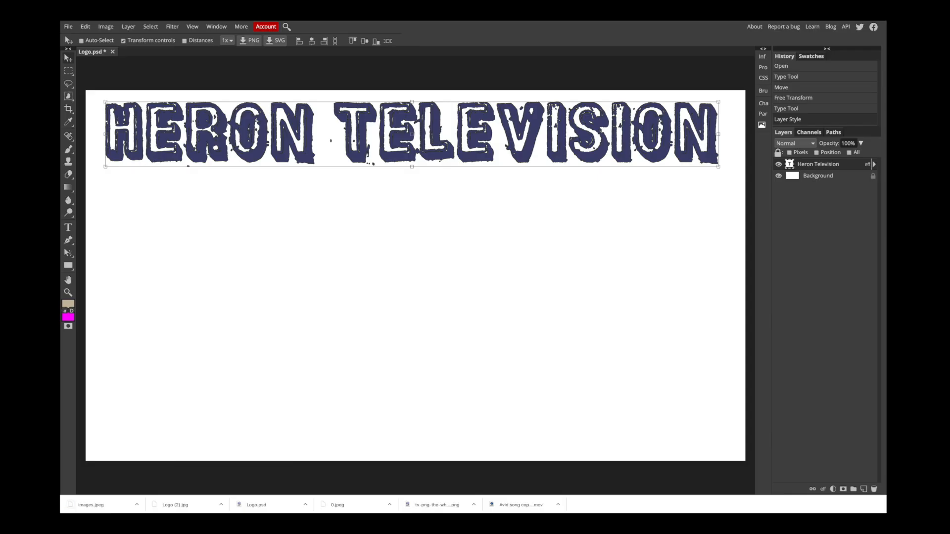
drag(86, 504, 414, 301)
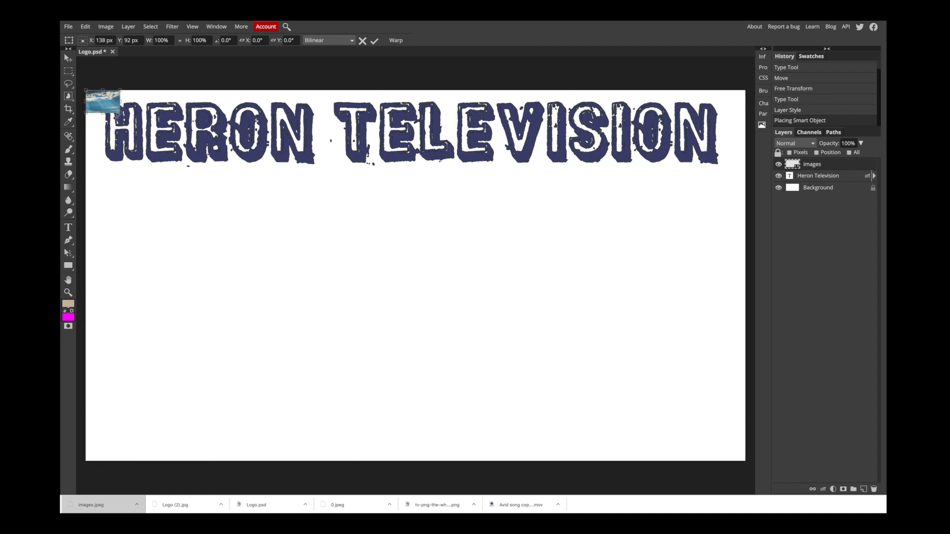
drag(120, 114, 513, 368)
drag(398, 278, 490, 329)
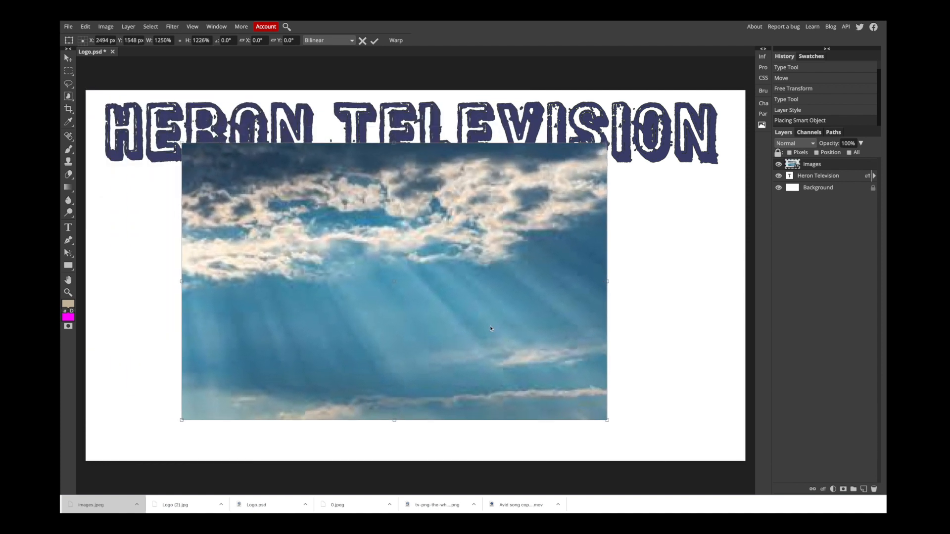
key(Return)
key(Delete)
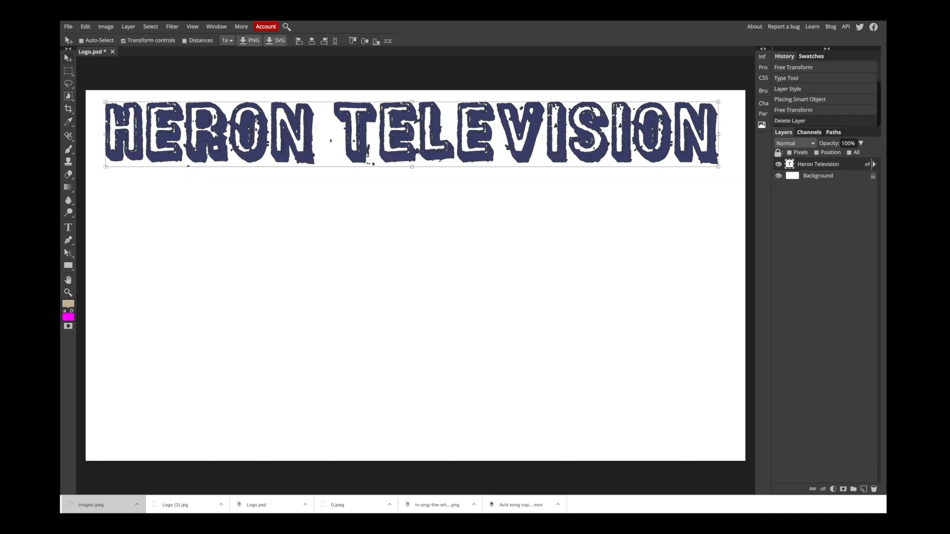
Switch to the blue sky image results and save the OECD Blue Sky Forum cloud photo as a JPEG
key(ctrl+Tab)
click(515, 139)
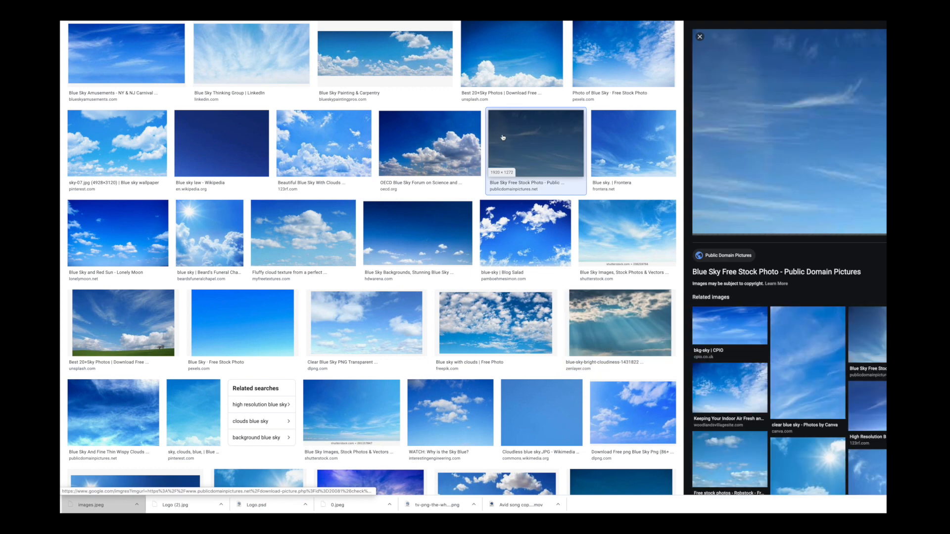
click(463, 145)
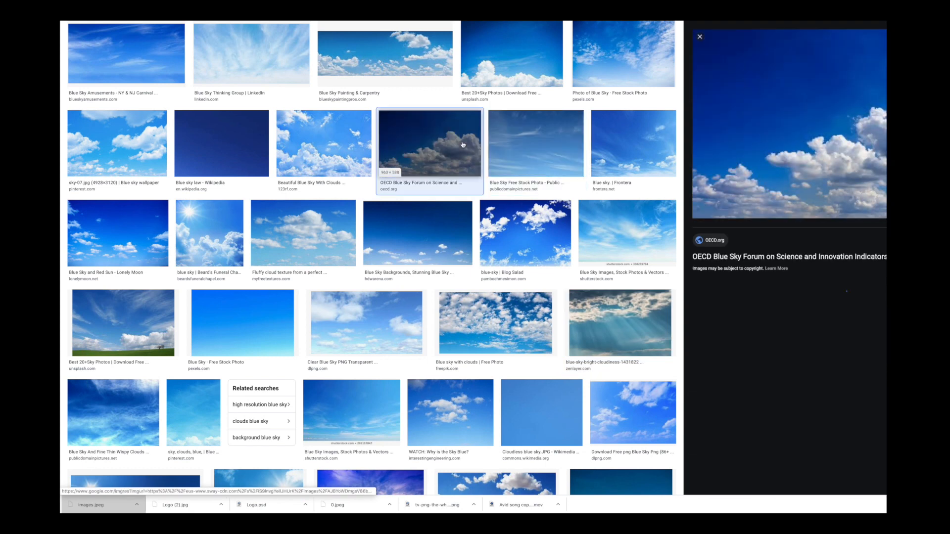
right_click(840, 122)
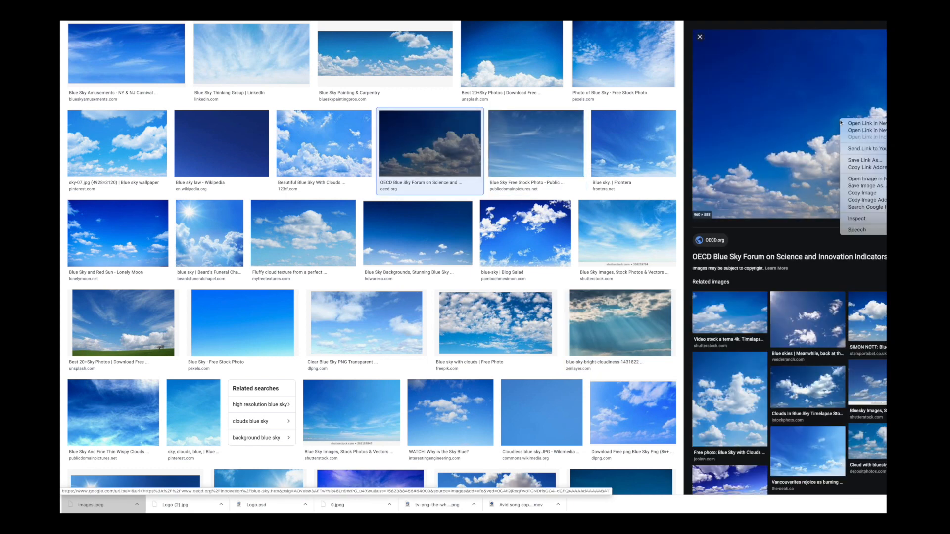
click(862, 187)
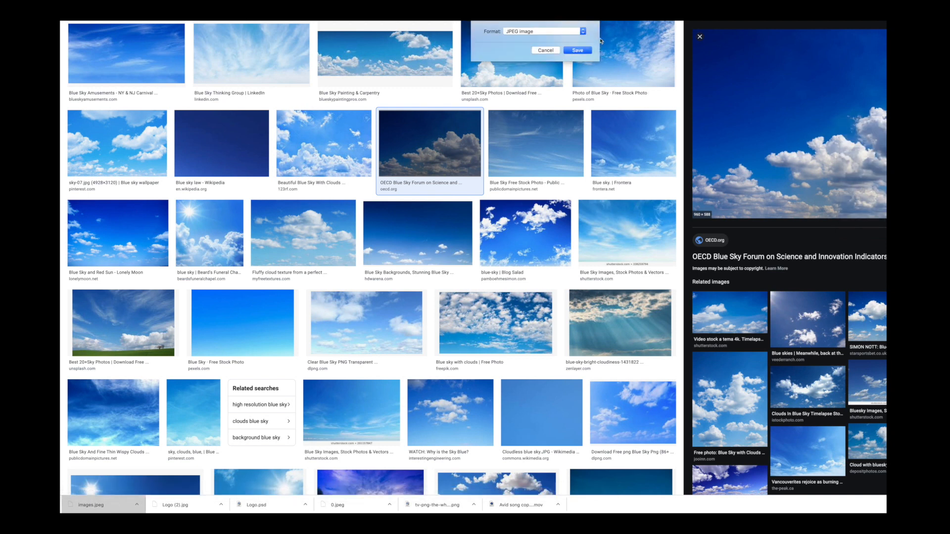
click(577, 50)
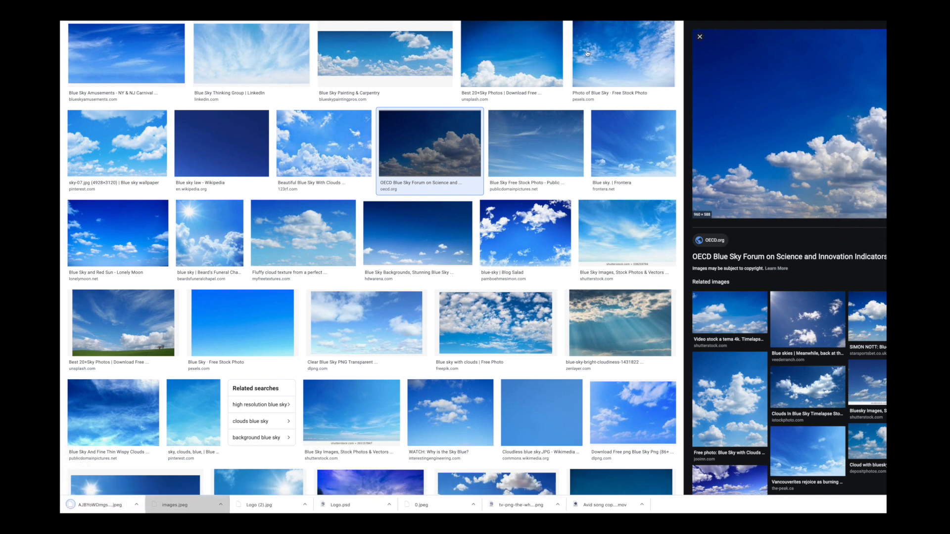
Place the saved cloud photo in the Photopea logo, scaled to about 301% by 324% and centred below the text
click(638, 10)
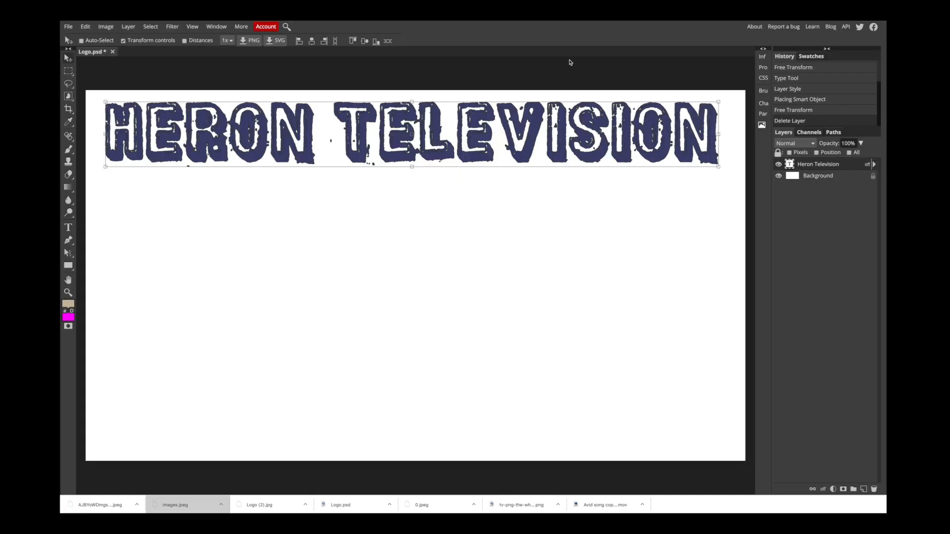
drag(99, 505, 388, 329)
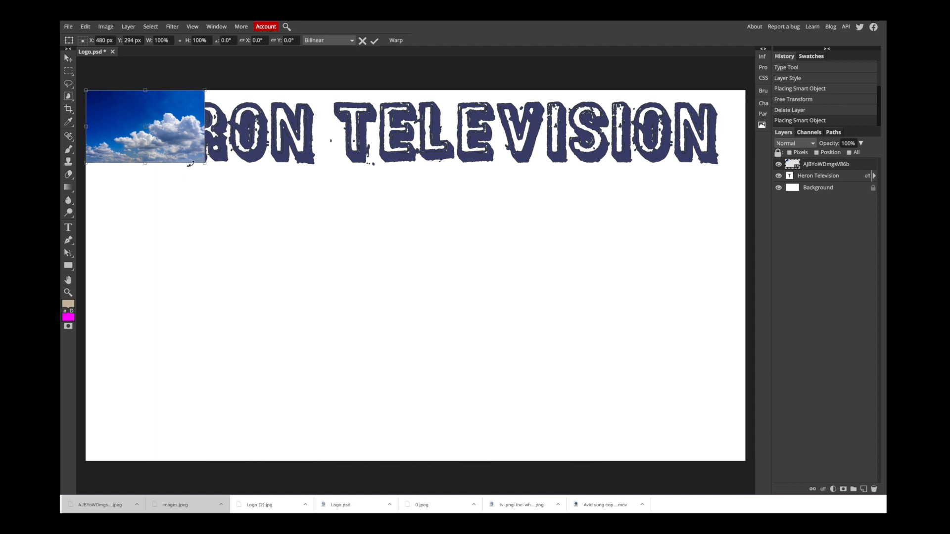
drag(205, 161, 447, 327)
drag(371, 281, 490, 376)
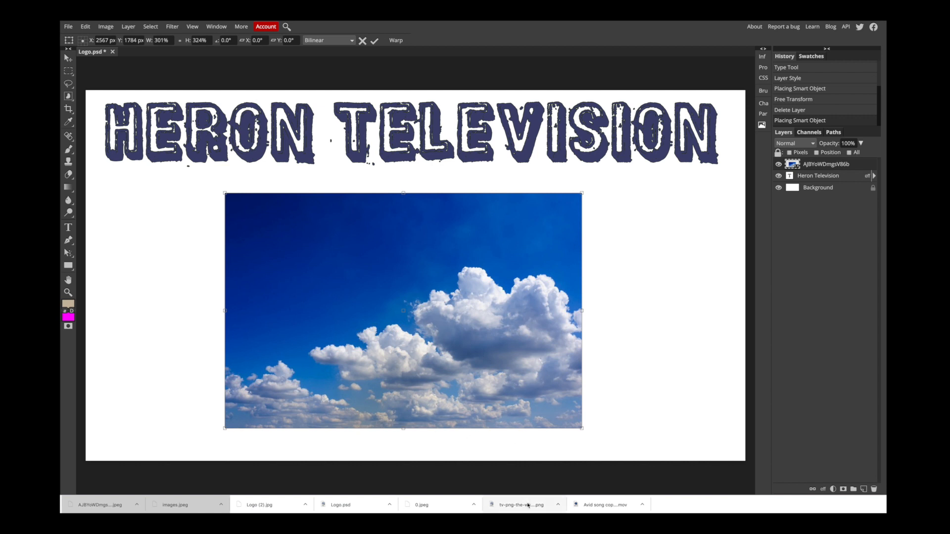
Place the downloaded TV PNG over the cloud photo, scaled to about 379% by 354% so its frame surrounds the sky
drag(531, 511, 440, 353)
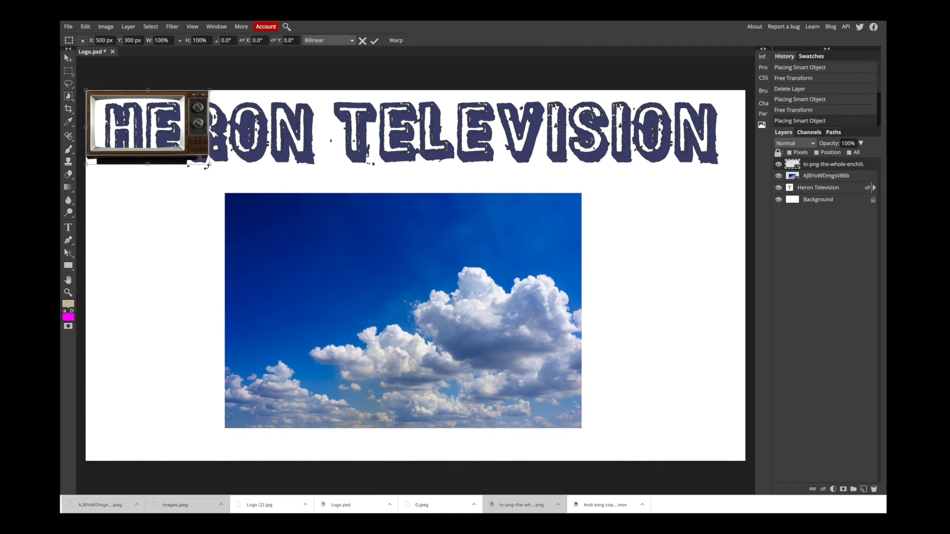
drag(210, 165, 601, 365)
drag(566, 320, 670, 421)
drag(704, 469, 659, 439)
drag(636, 402, 642, 408)
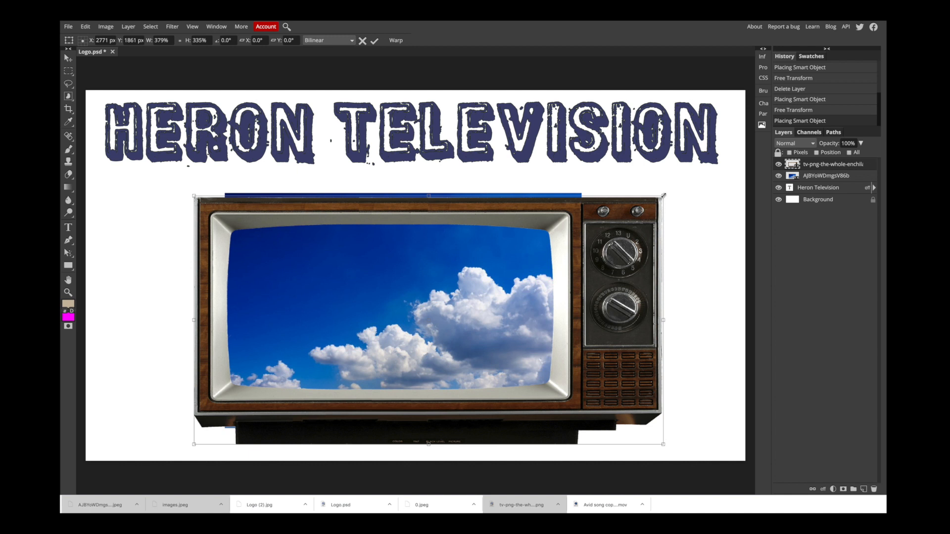
drag(429, 196, 433, 182)
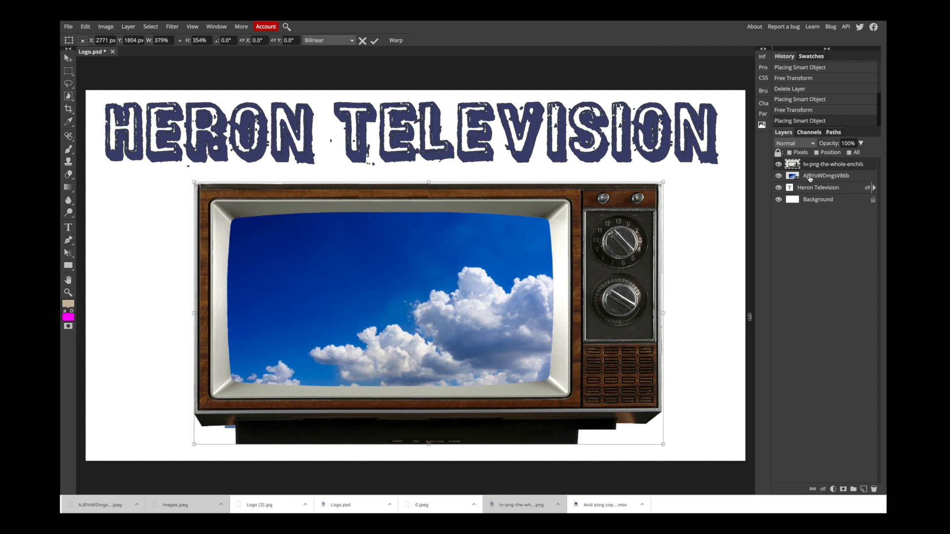
Nudge the cloud photo slightly up and left behind the TV frame, and place the downloaded TV PNG on the canvas again
click(826, 175)
drag(453, 274, 450, 266)
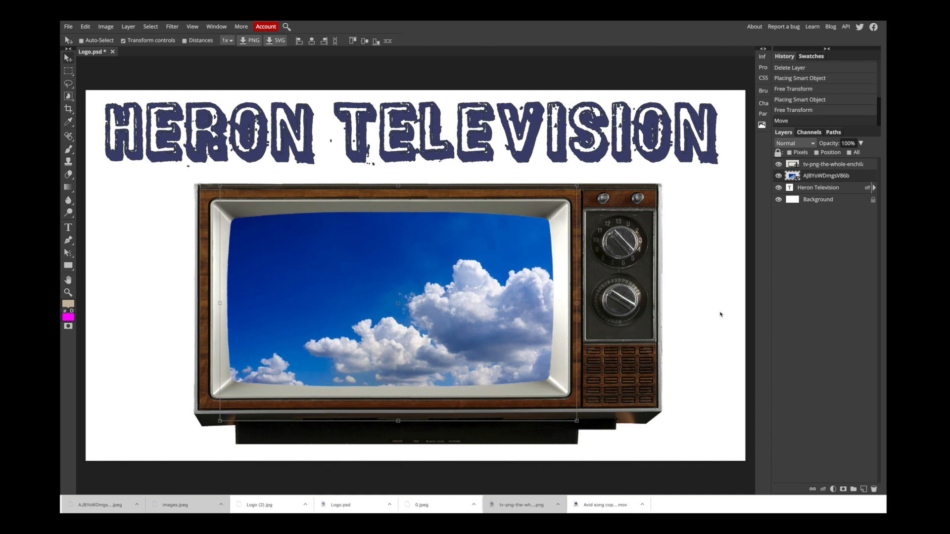
drag(522, 504, 355, 284)
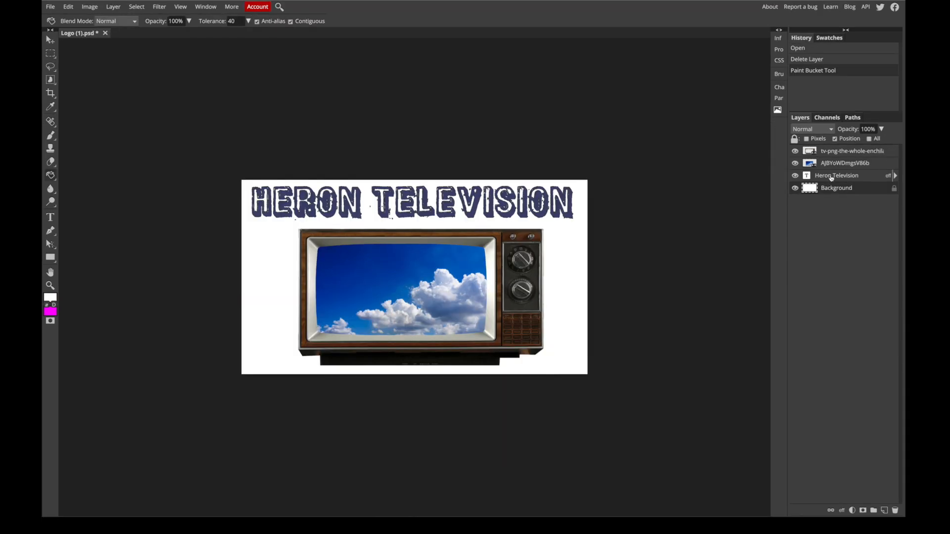
In Logo (1).psd, move the TV layer beneath the cloud photo and resize the TV from its upper-left corner to about 362% by 365%
drag(832, 153, 830, 171)
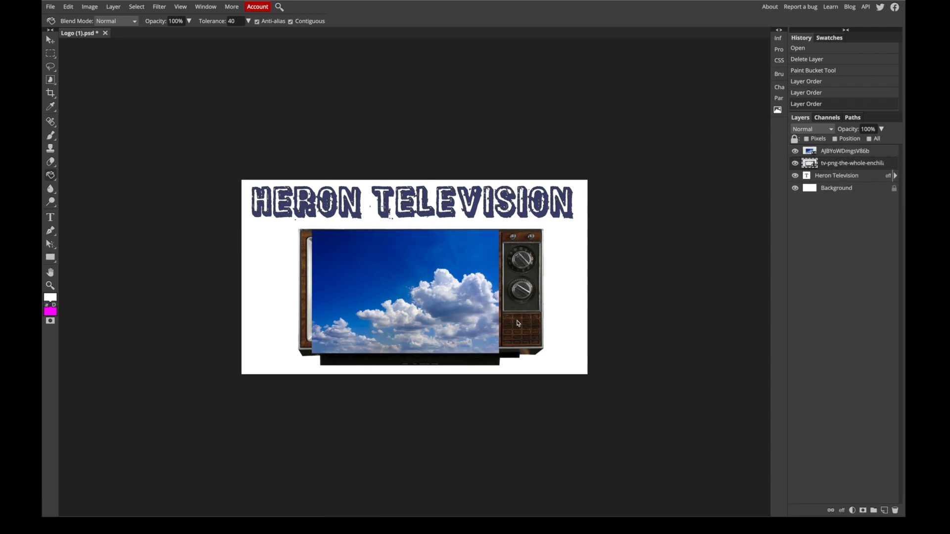
click(469, 323)
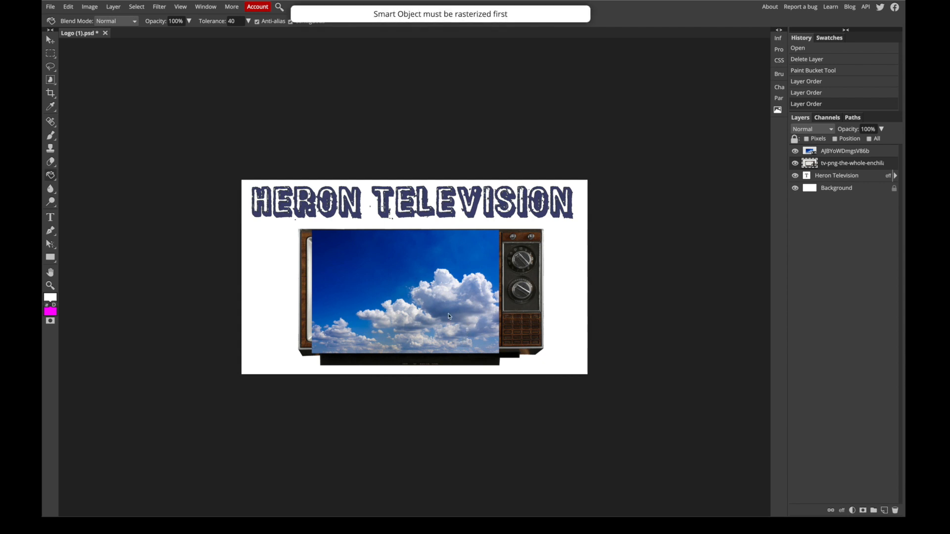
click(50, 40)
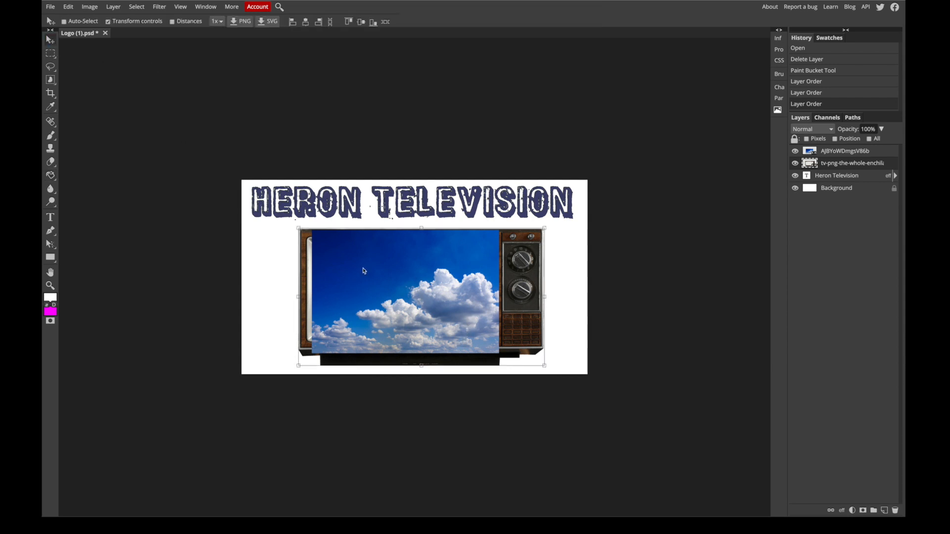
drag(283, 221, 310, 224)
Shift the cloud photo slightly right and up to align with the TV, and bring the TV layer back above it
click(861, 152)
mouse_move(472, 263)
mouse_down()
mouse_move(554, 279)
mouse_move(475, 261)
mouse_up()
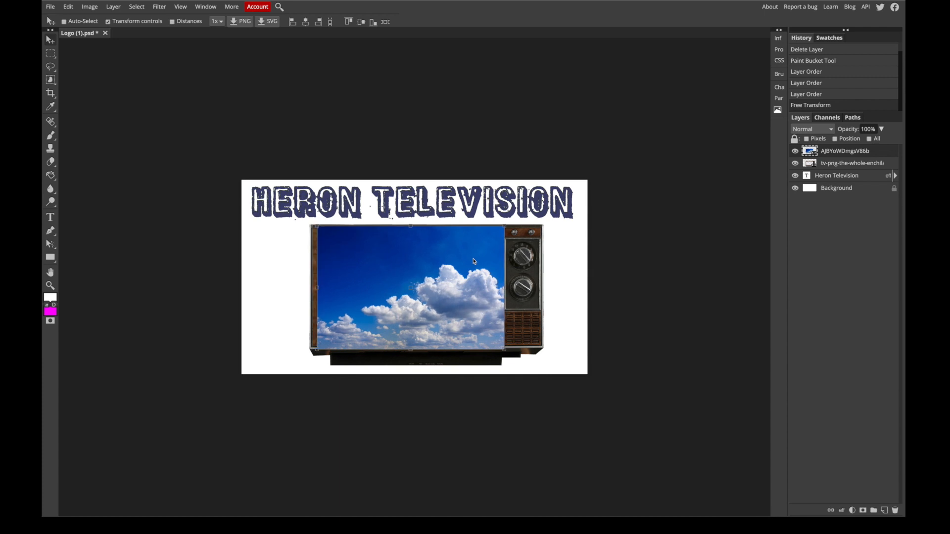
drag(833, 163, 838, 152)
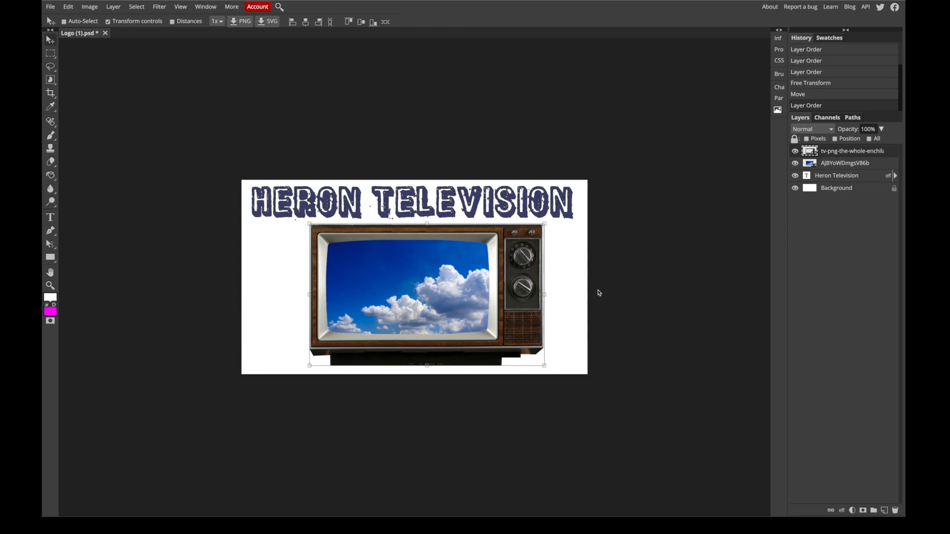
key(ctrl+t)
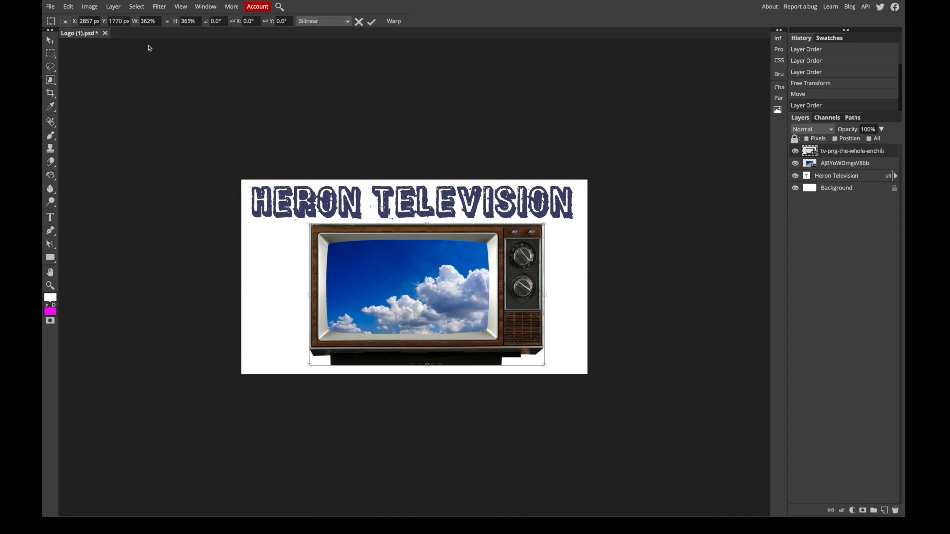
key(Return)
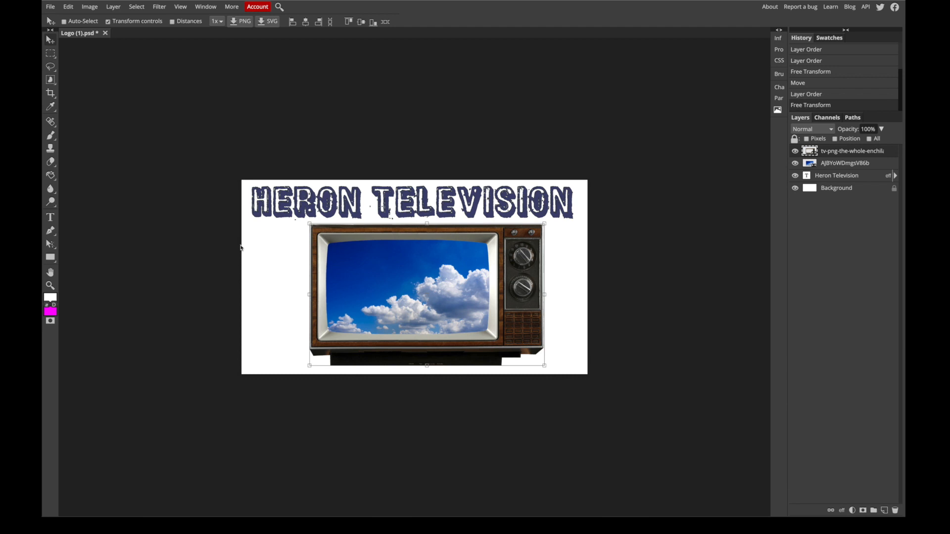
Shift the Heron Television text slightly to the right above the TV
click(845, 165)
click(838, 176)
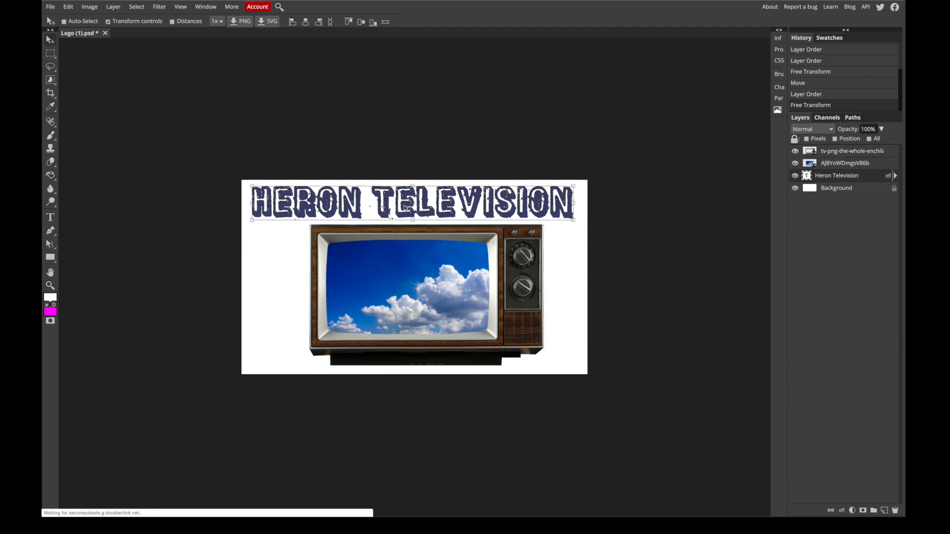
mouse_move(405, 203)
mouse_down()
mouse_move(628, 215)
mouse_move(415, 202)
mouse_up()
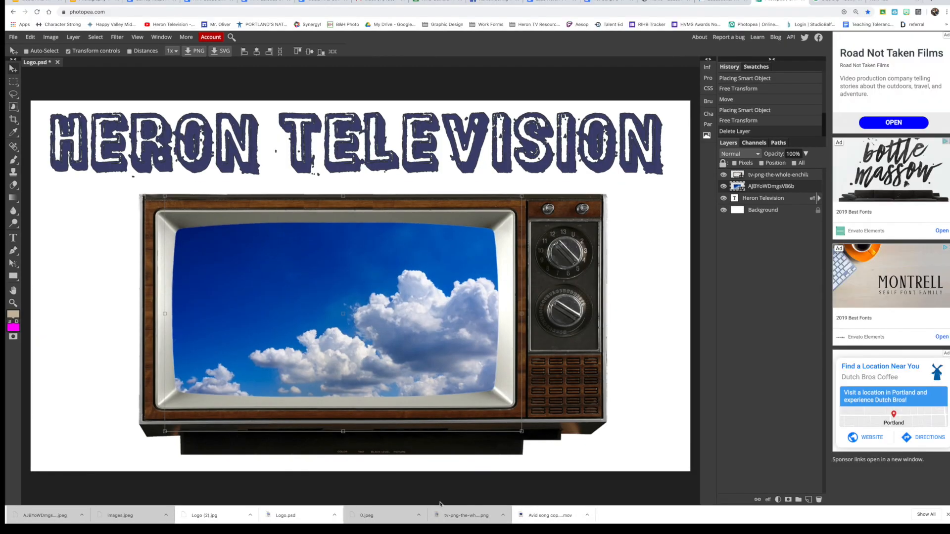
Switch to the blue sky image results and search Google Images for "heron png" instead
click(827, 2)
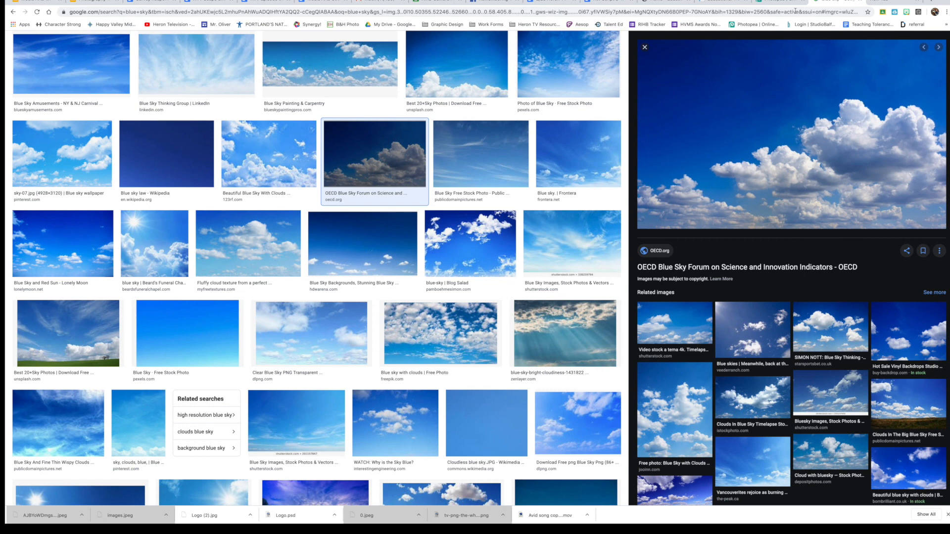
scroll(336, 77, up, 1)
scroll(336, 77, up, 2)
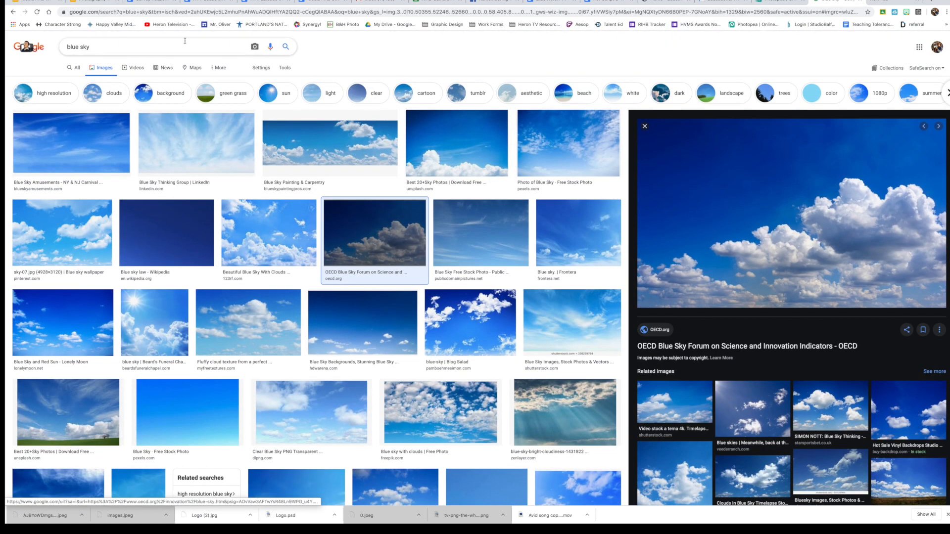
triple_click(85, 46)
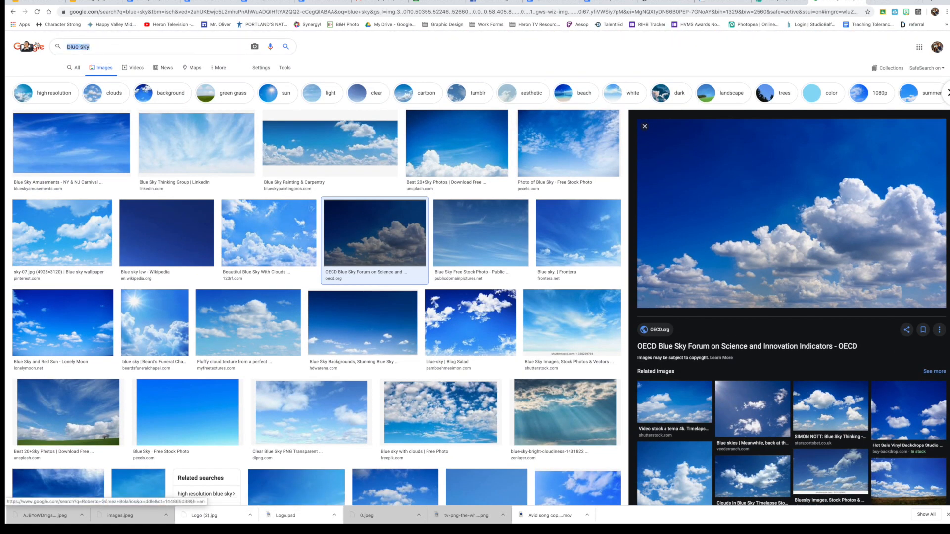
text(heron png)
key(Return)
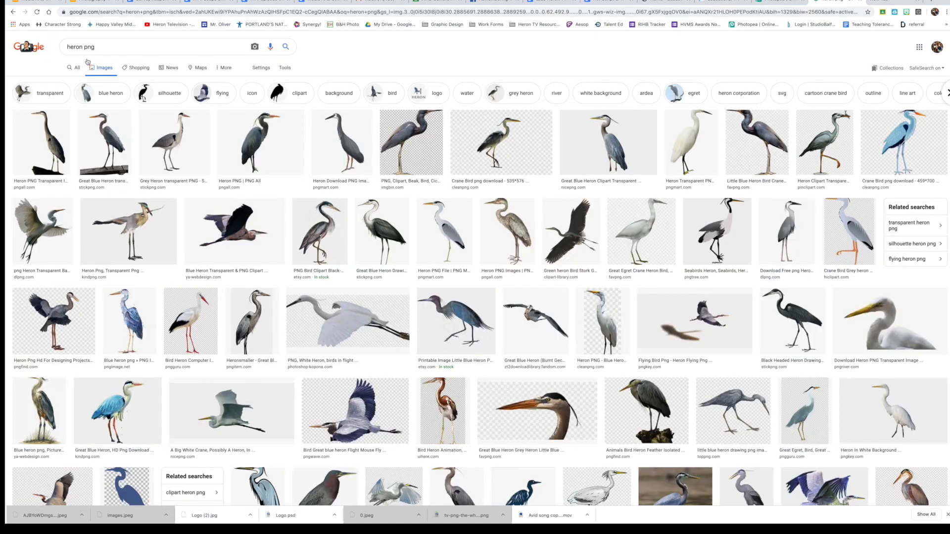
Save the flying Blue Heron Transparent image from ya-webdesign.com to the Desktop as a PNG
click(233, 228)
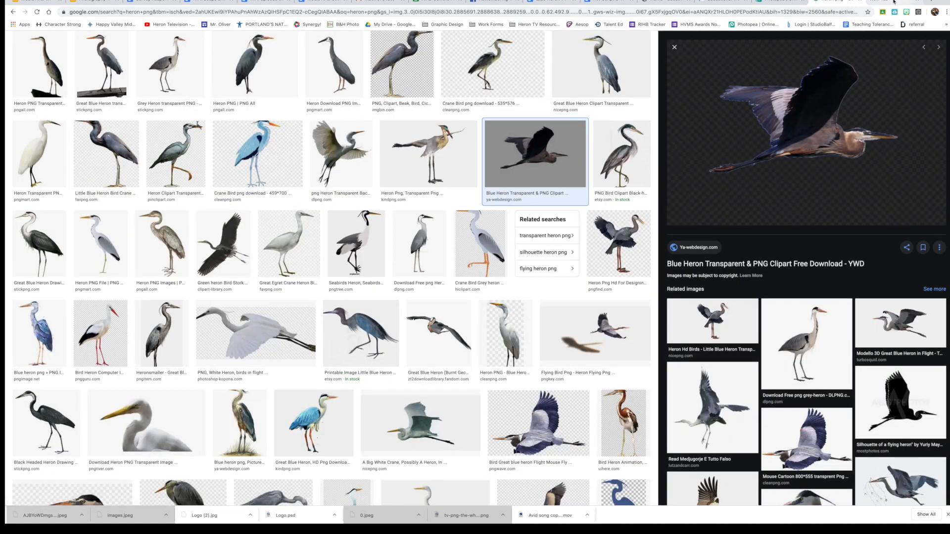
right_click(815, 109)
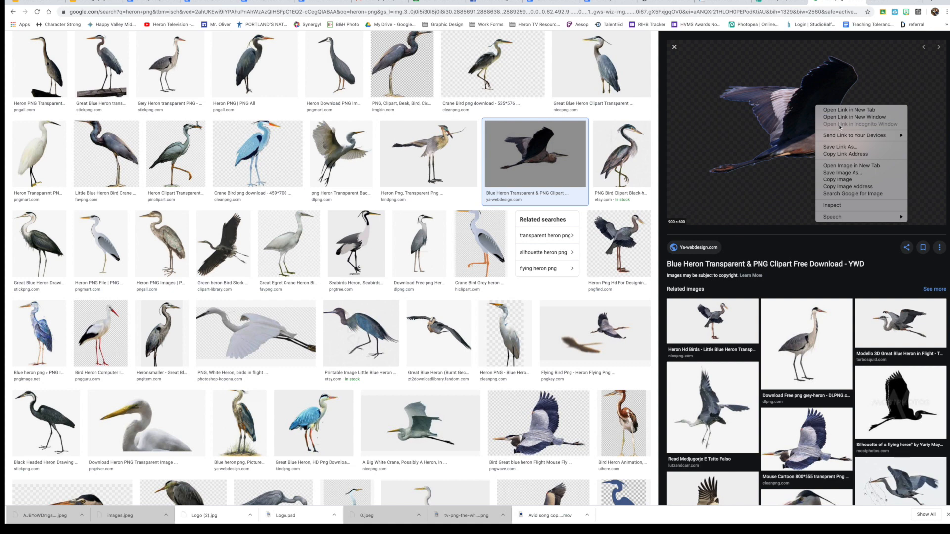
click(843, 173)
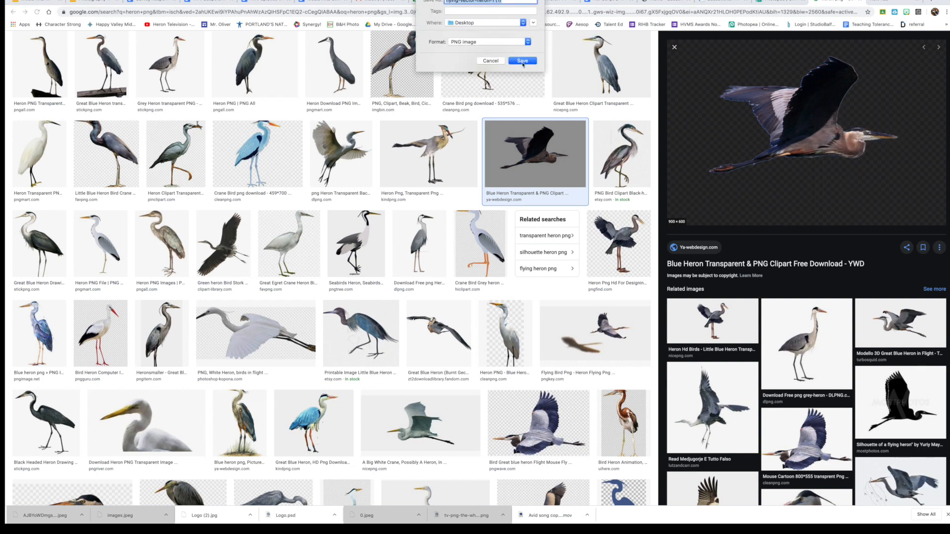
click(523, 61)
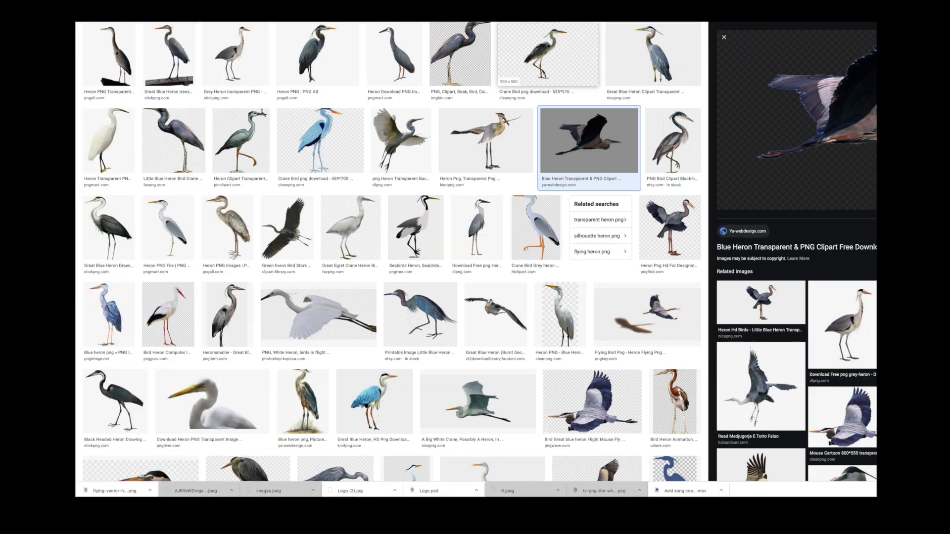
Switch to Photopea and place the flying heron PNG between the TV and sky layers, scaled to about 302% by 252% and centred in the screen
click(604, 10)
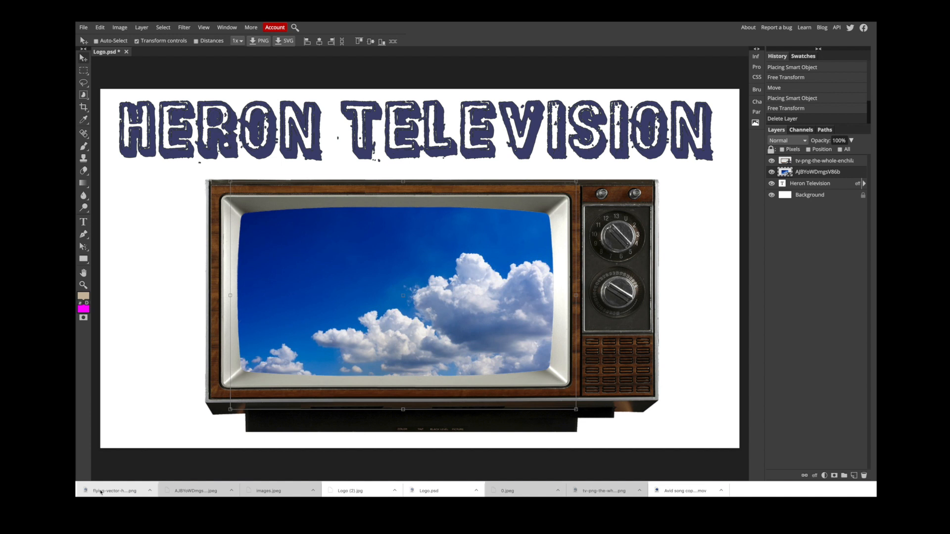
drag(101, 492, 388, 291)
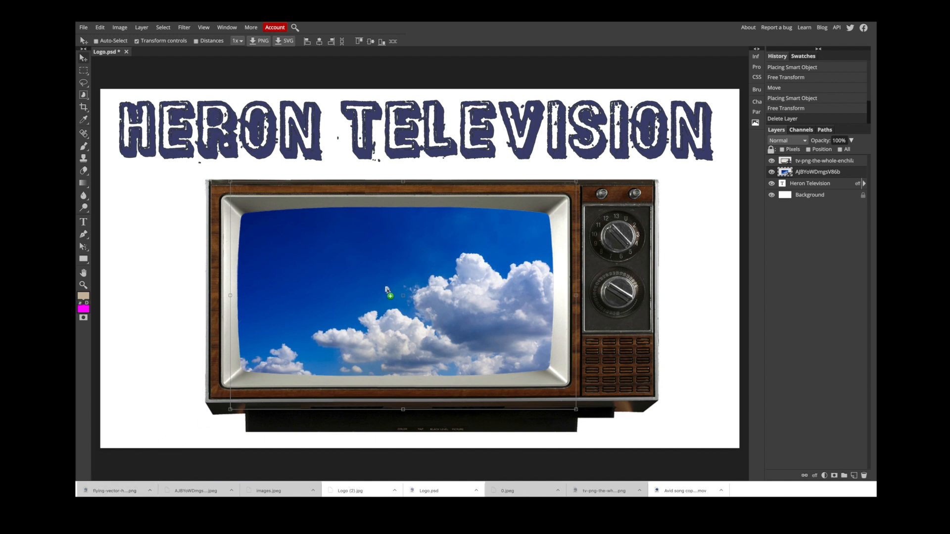
drag(388, 291, 387, 291)
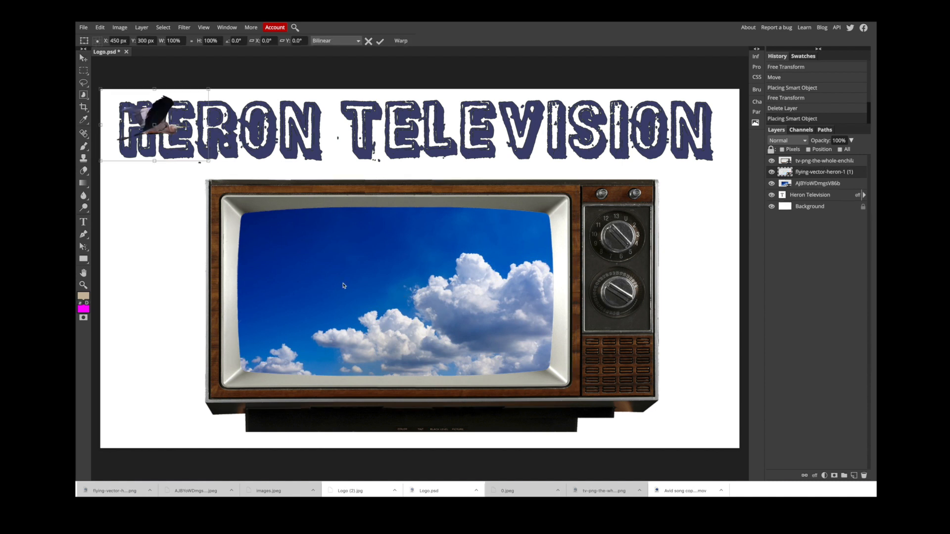
drag(208, 159, 363, 207)
drag(265, 156, 424, 317)
drag(261, 253, 199, 191)
drag(394, 276, 438, 289)
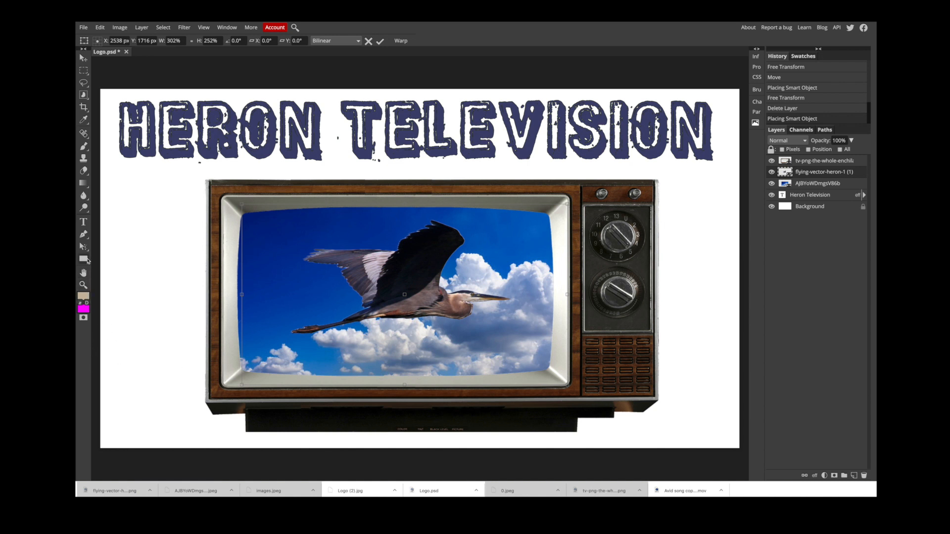
Set the foreground colour to mint green 87efad
click(84, 297)
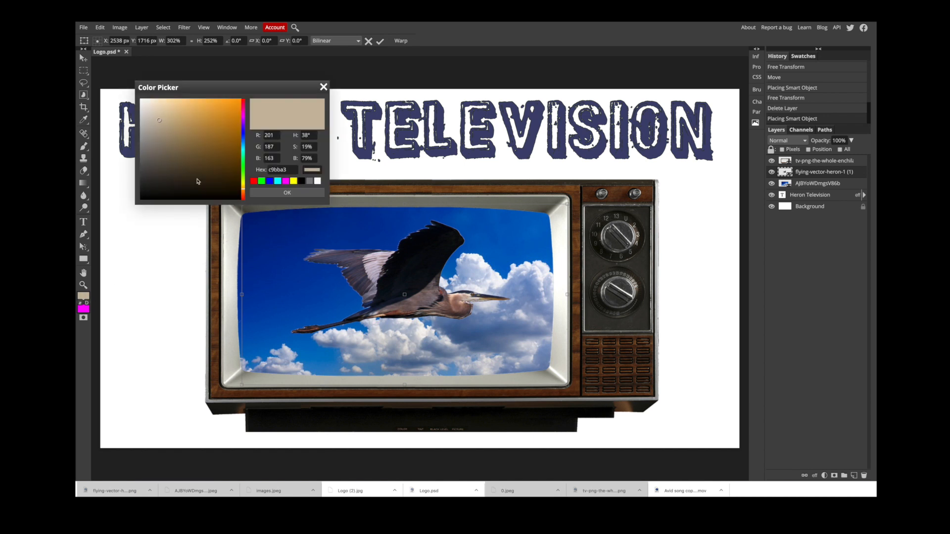
click(168, 120)
mouse_move(169, 120)
mouse_down()
mouse_move(219, 151)
mouse_move(224, 137)
mouse_up()
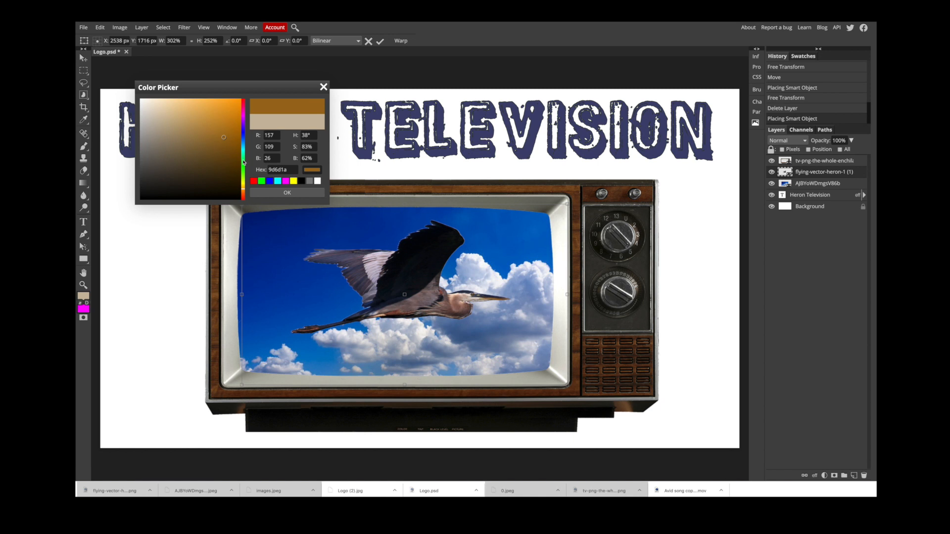
click(244, 162)
drag(224, 137, 184, 107)
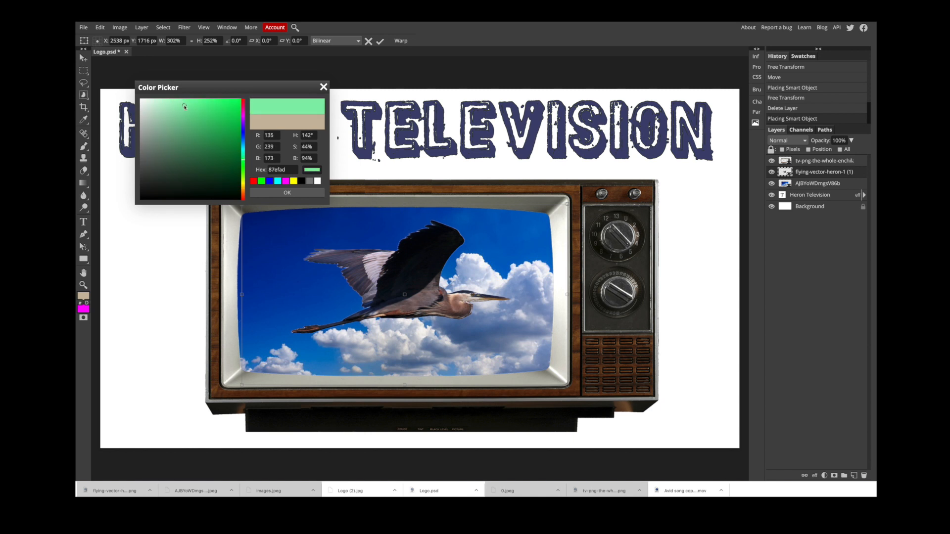
click(287, 193)
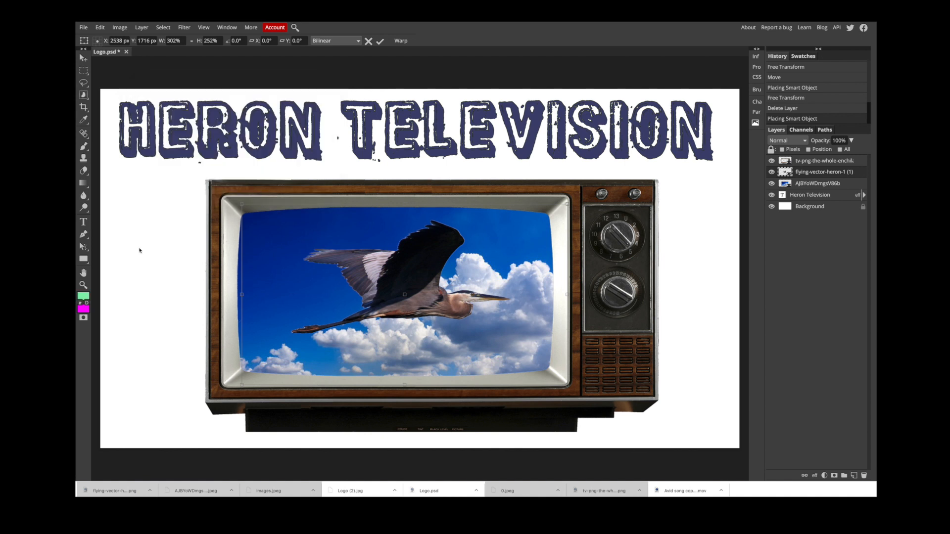
Fill the white Background layer with the mint green foreground colour using the Paint Bucket tool
click(86, 187)
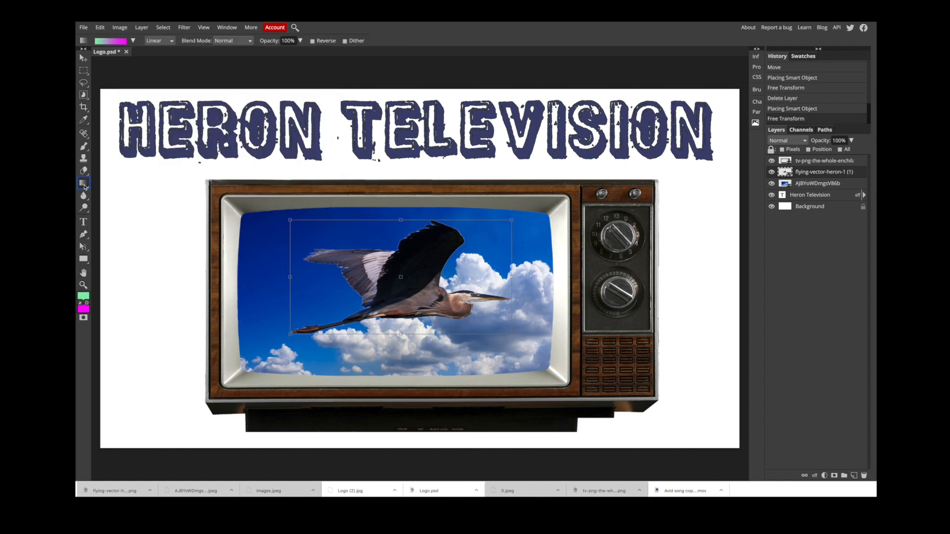
right_click(84, 187)
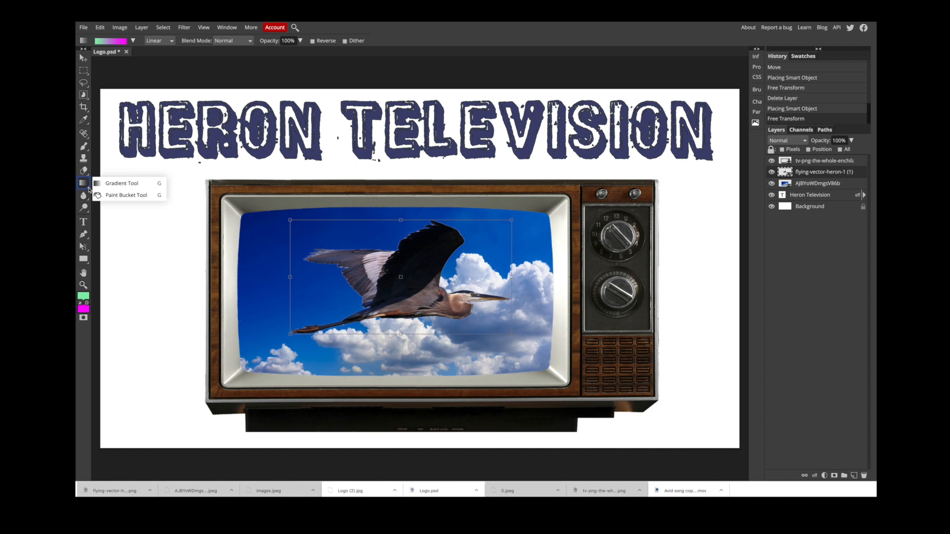
click(115, 195)
click(125, 206)
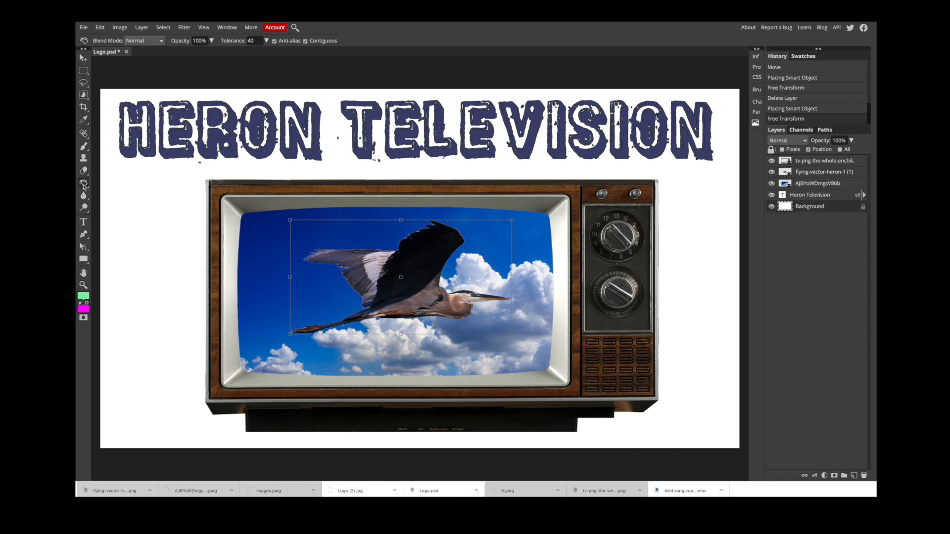
click(127, 200)
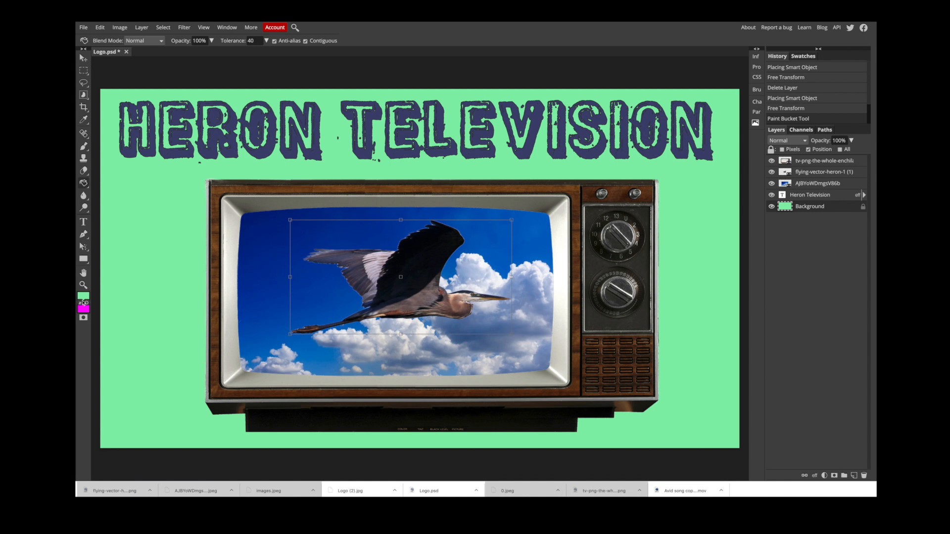
Change the foreground colour to the paler green c2f7d5 and refill the Background layer with it
click(84, 297)
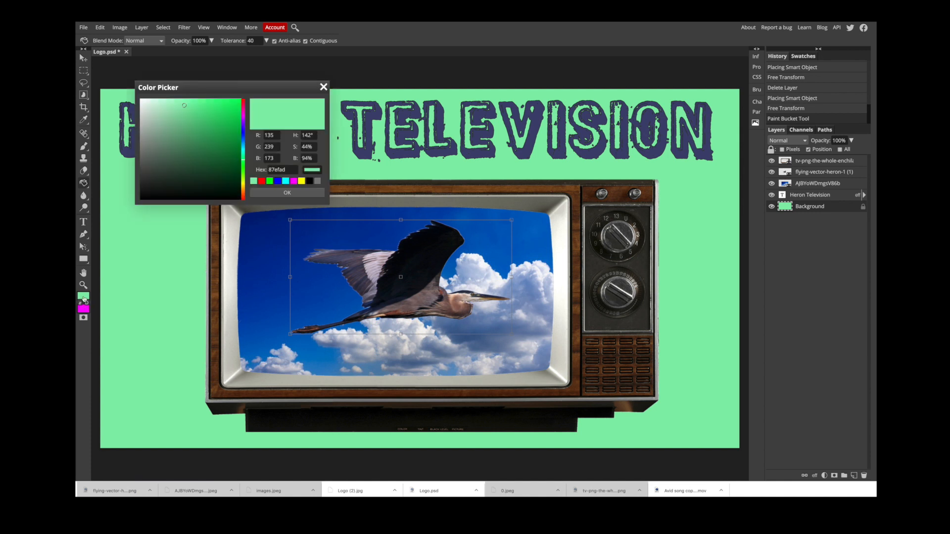
drag(184, 106, 164, 104)
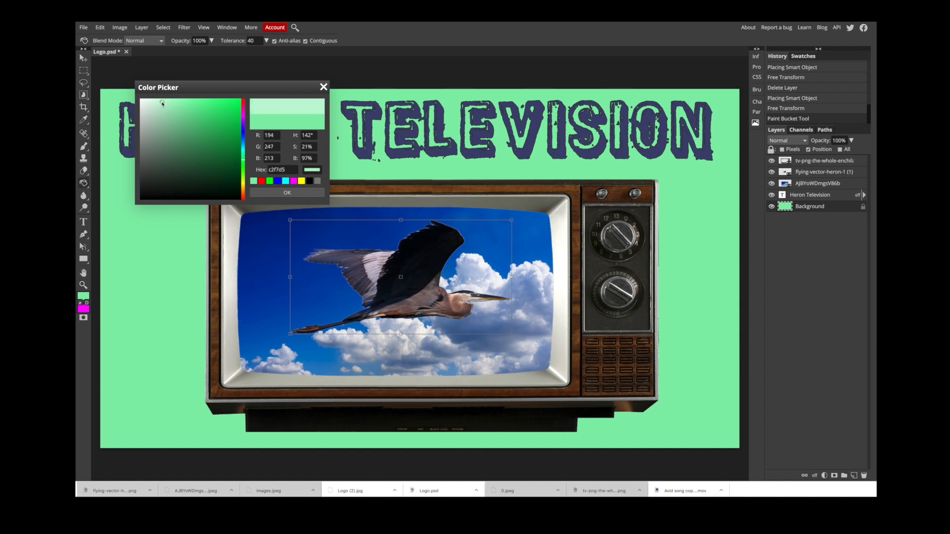
click(292, 193)
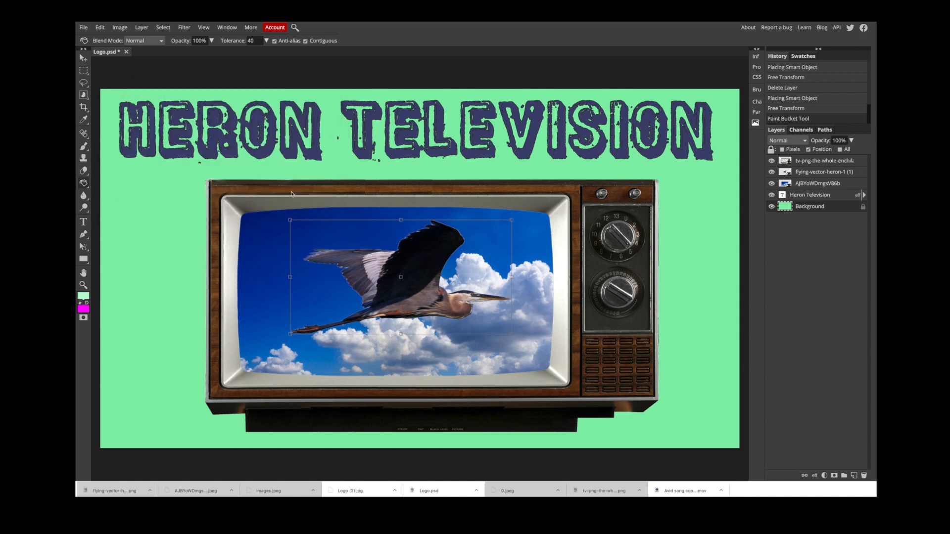
click(143, 213)
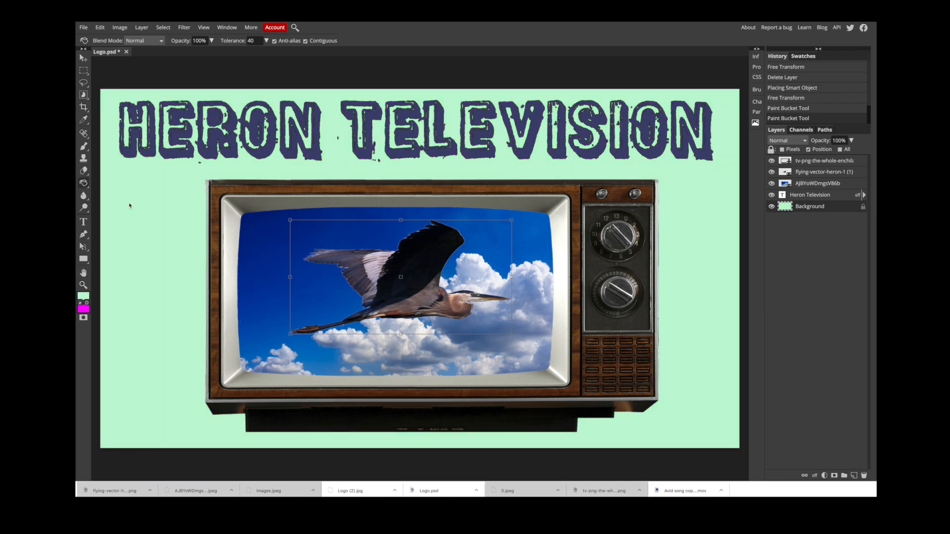
Refill the Background layer with the pale green foreground colour and save the logo as a PSD
click(717, 330)
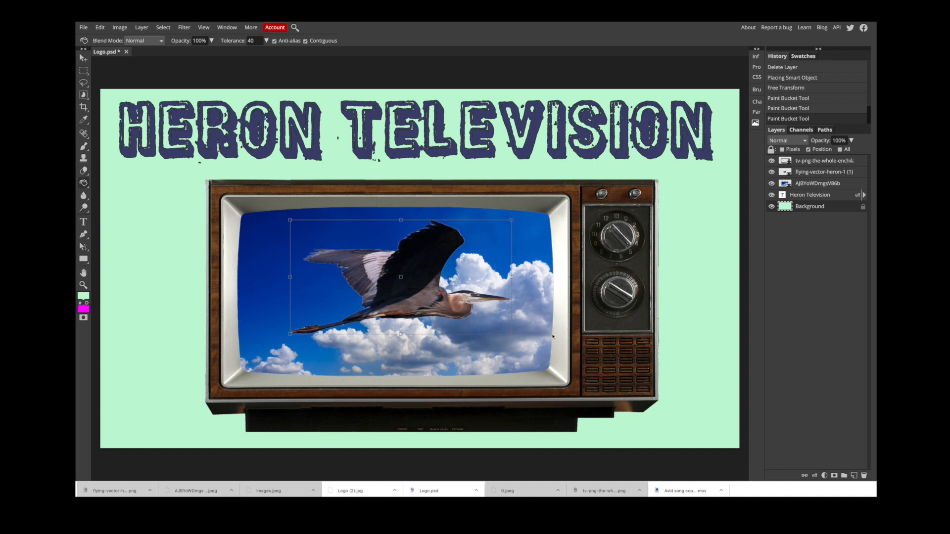
click(84, 27)
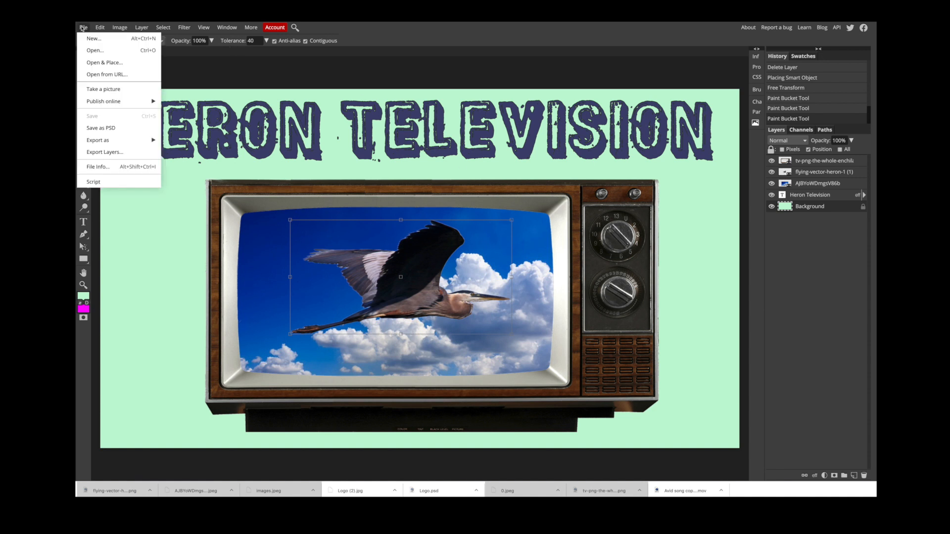
click(112, 128)
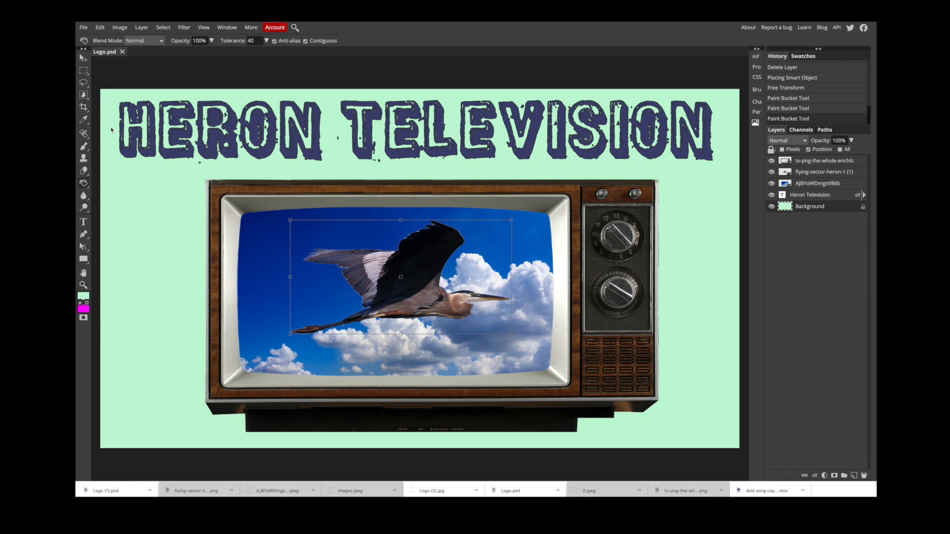
Export the logo as a 5333 by 3000 px JPG with the quality raised to the maximum
click(84, 27)
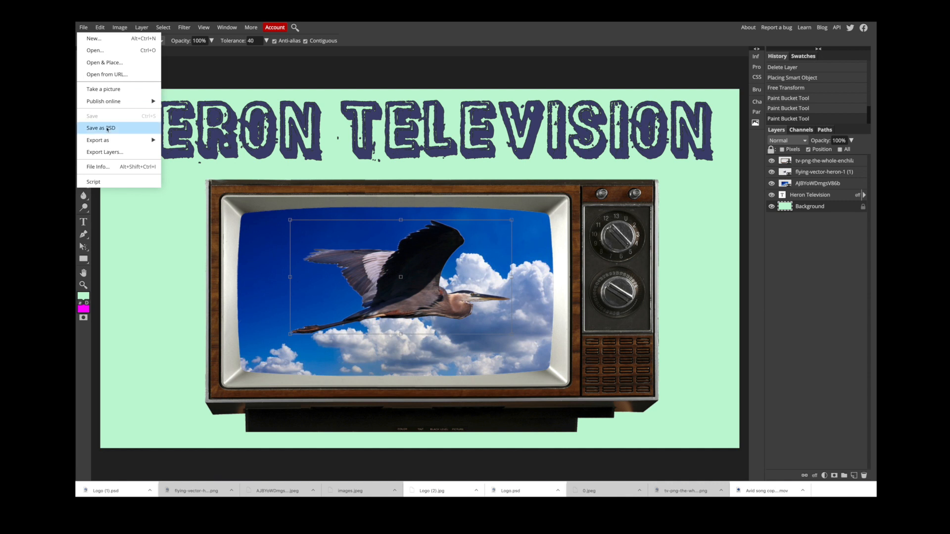
mouse_move(113, 143)
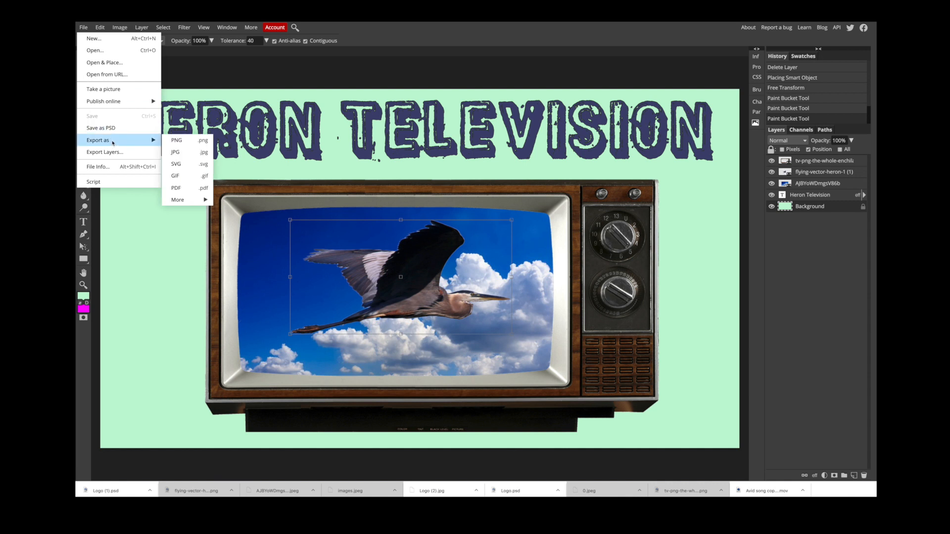
click(181, 152)
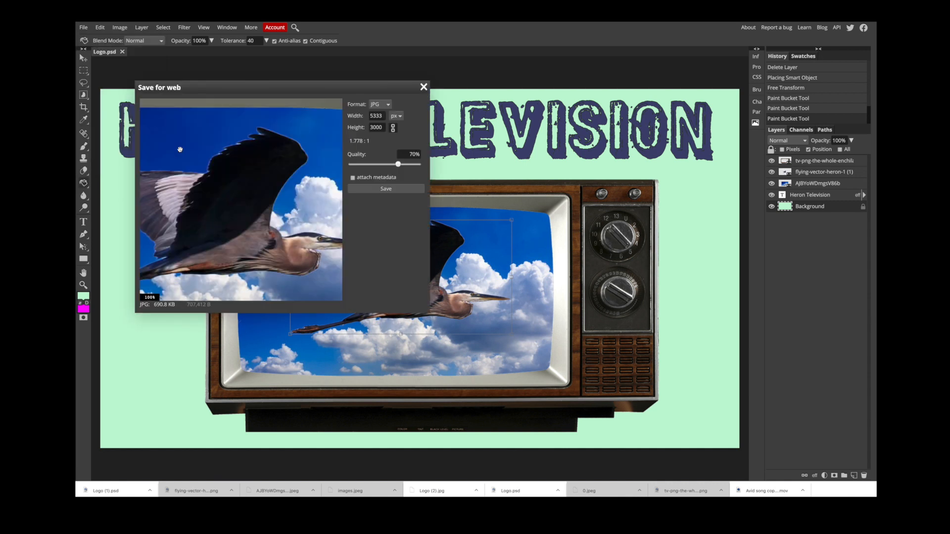
drag(408, 165, 421, 166)
click(423, 87)
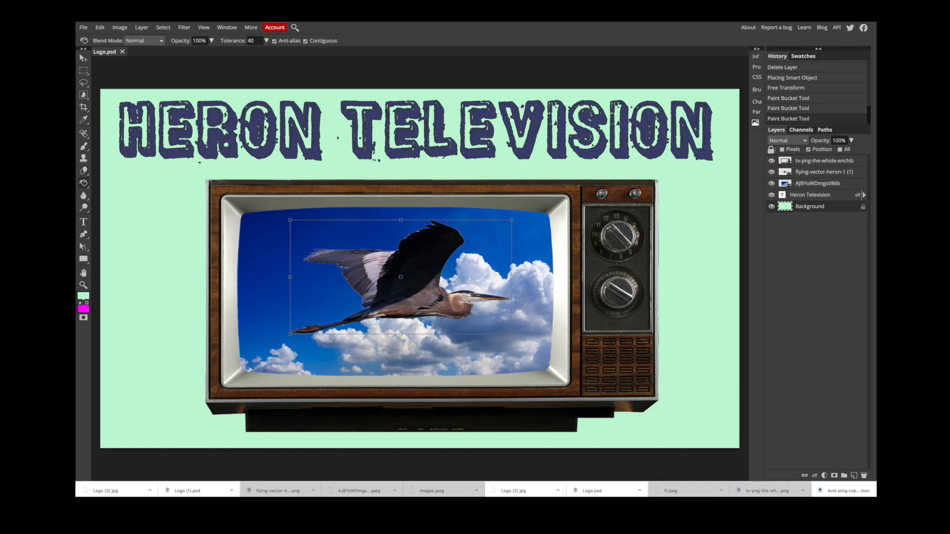
Put the downloaded Logo (3).jpg on the desktop and open it in Preview
key(super+shift+b)
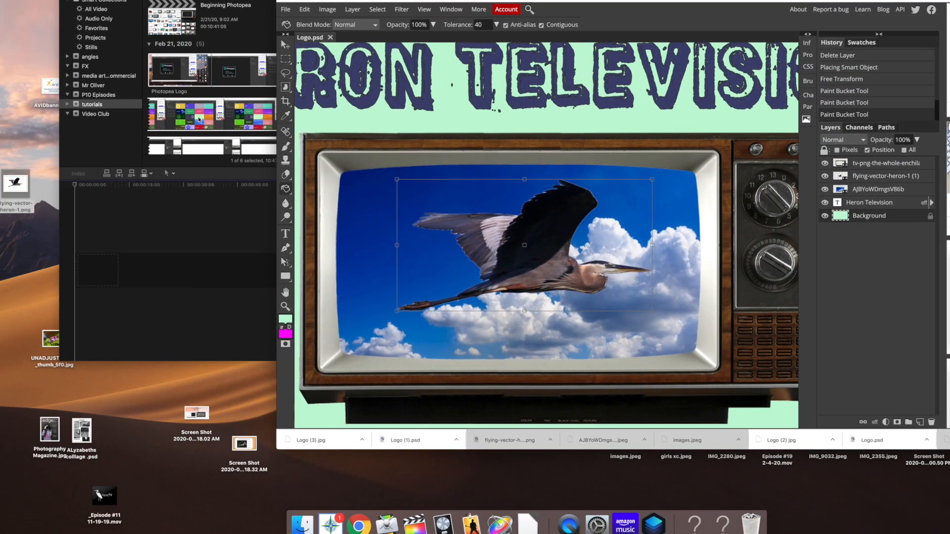
drag(314, 444, 18, 268)
right_click(19, 268)
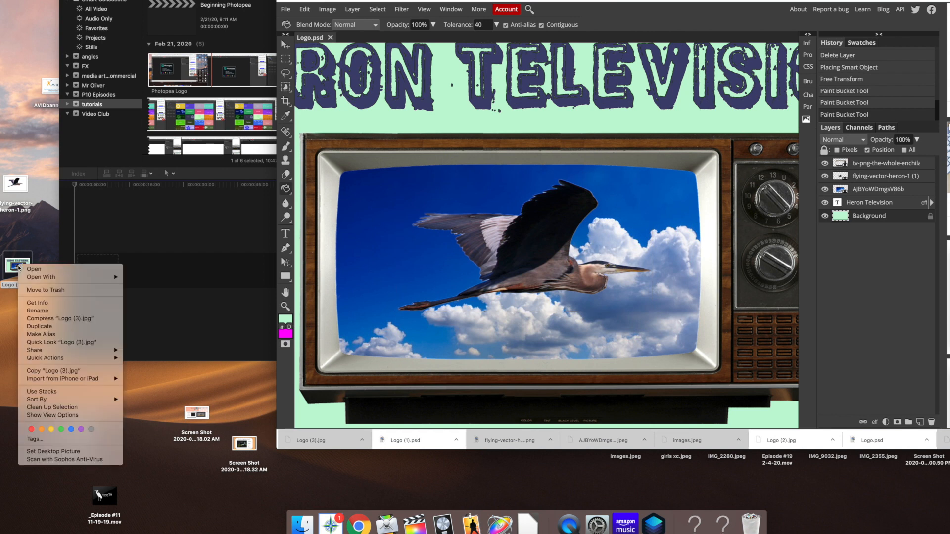
mouse_move(73, 277)
click(136, 281)
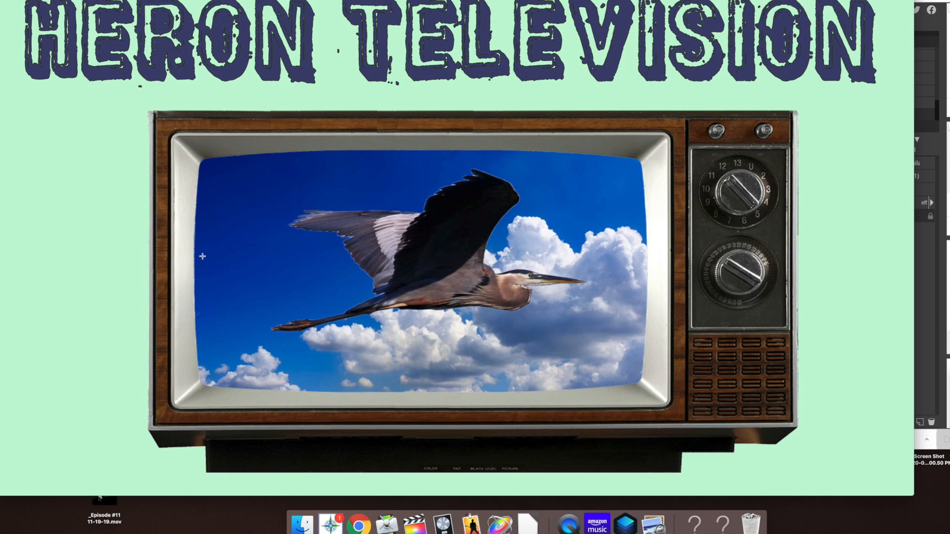
Examine the exported JPG's sharpness up close and as a whole, and close the image
key(super+plus)
key(super+plus)
key(super+plus)
key(super+plus)
key(super+plus)
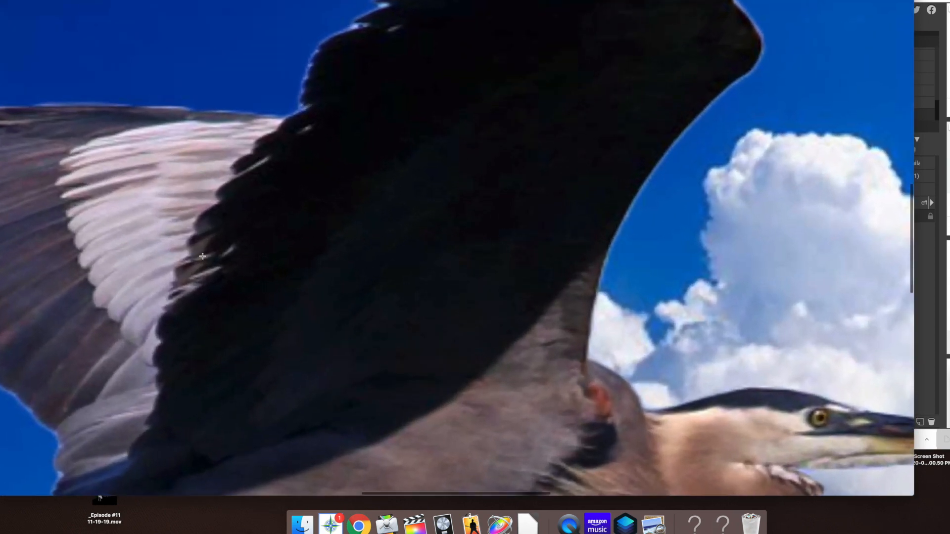
key(super+minus)
key(super+minus)
key(super+minus)
key(super+minus)
key(super+minus)
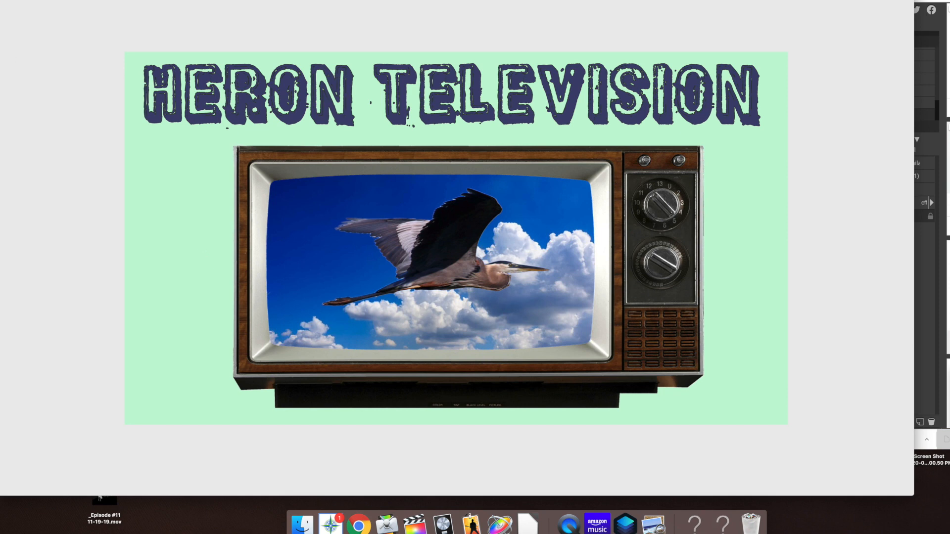
key(super+w)
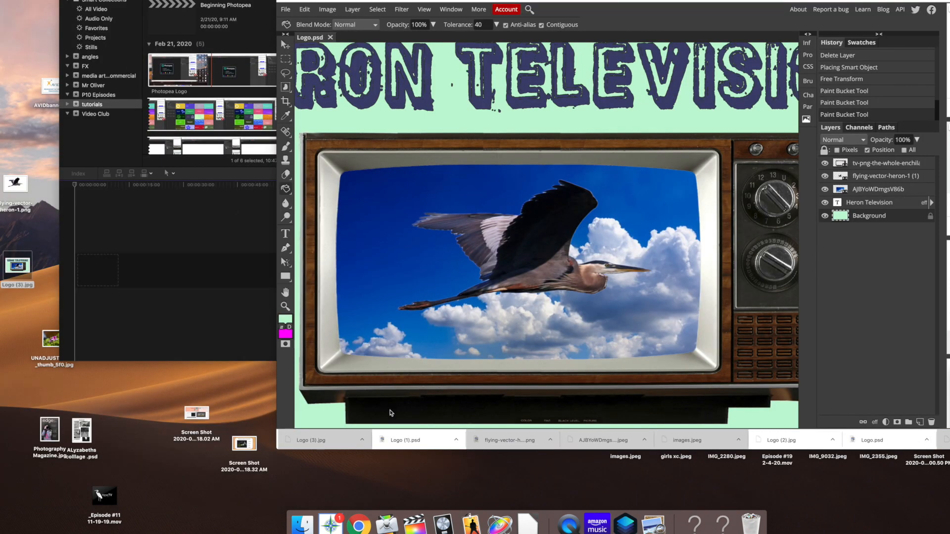
Put the downloaded Logo (1).psd on the desktop and minimise the open application windows
drag(429, 441, 19, 310)
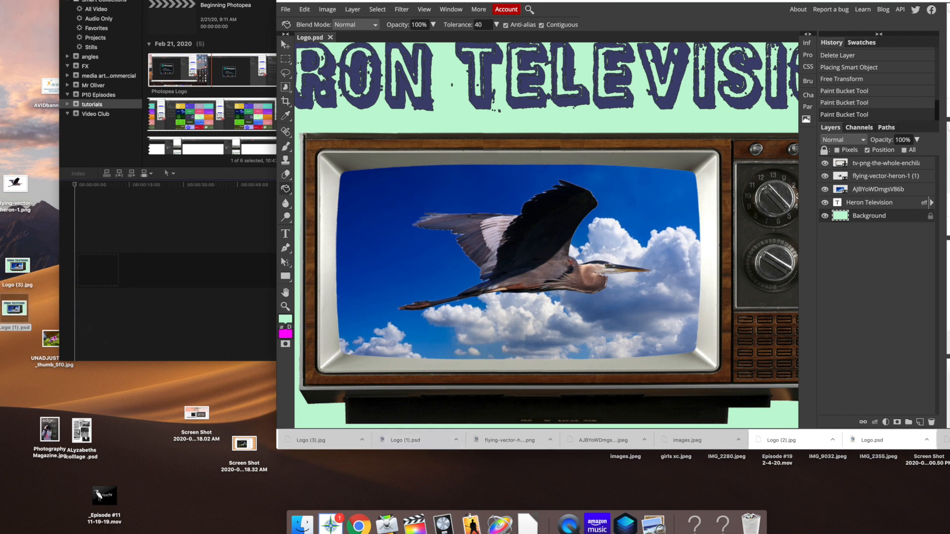
key(super+m)
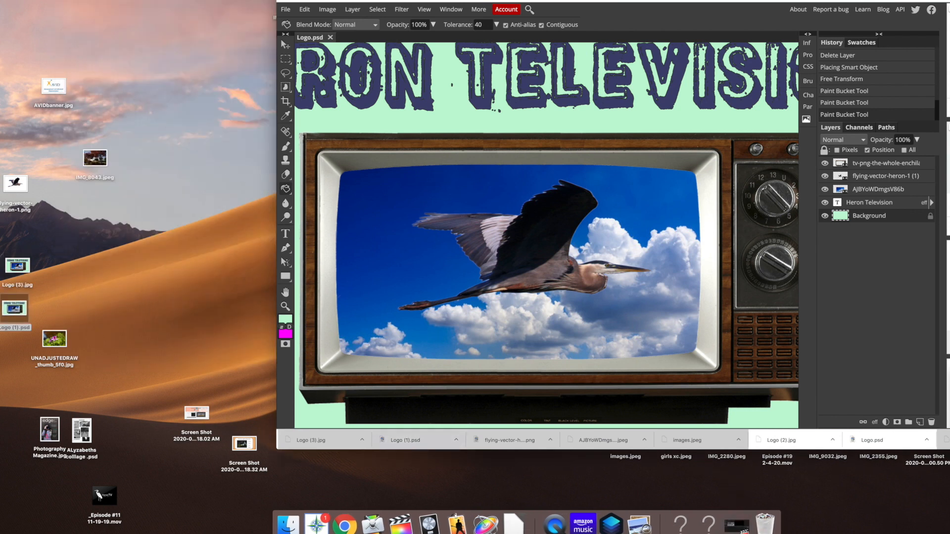
key(super+m)
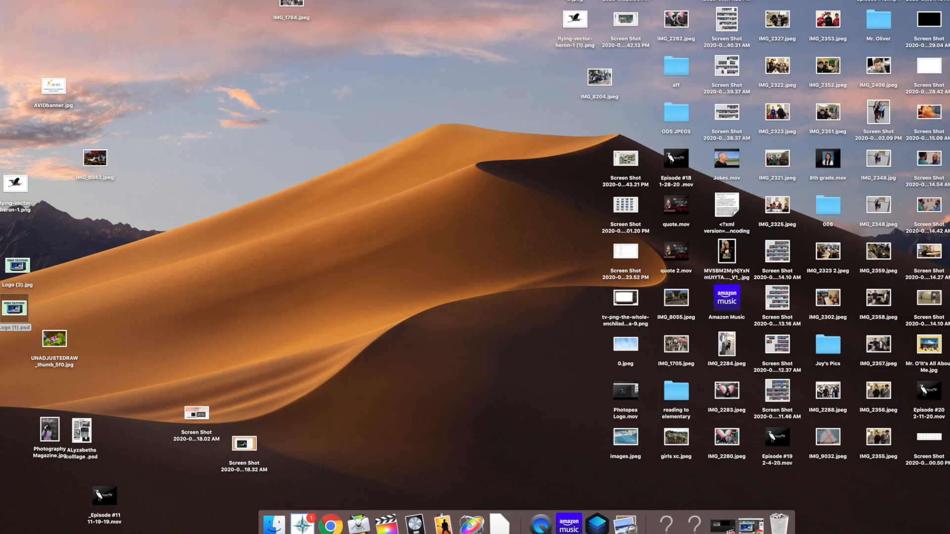
Create a new folder named Photopea on the desktop
click(376, 277)
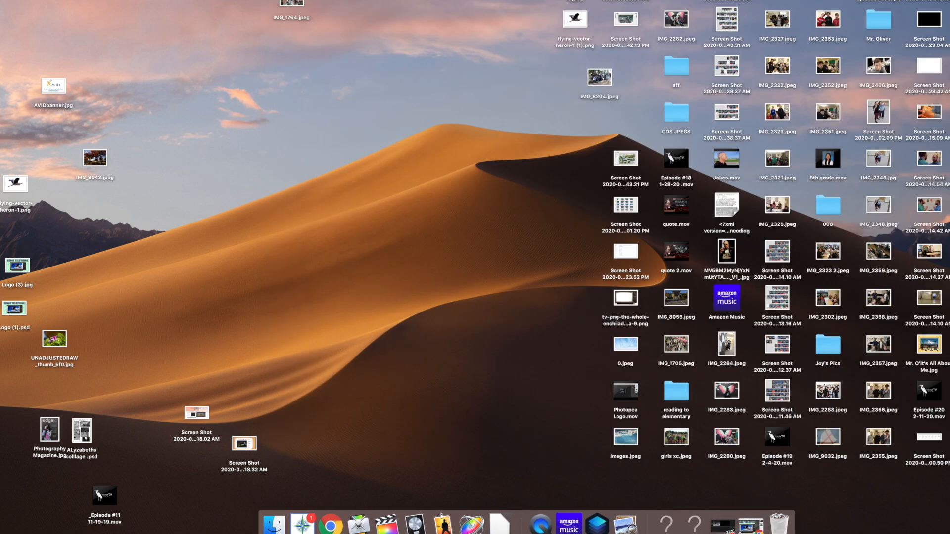
click(50, 0)
click(64, 0)
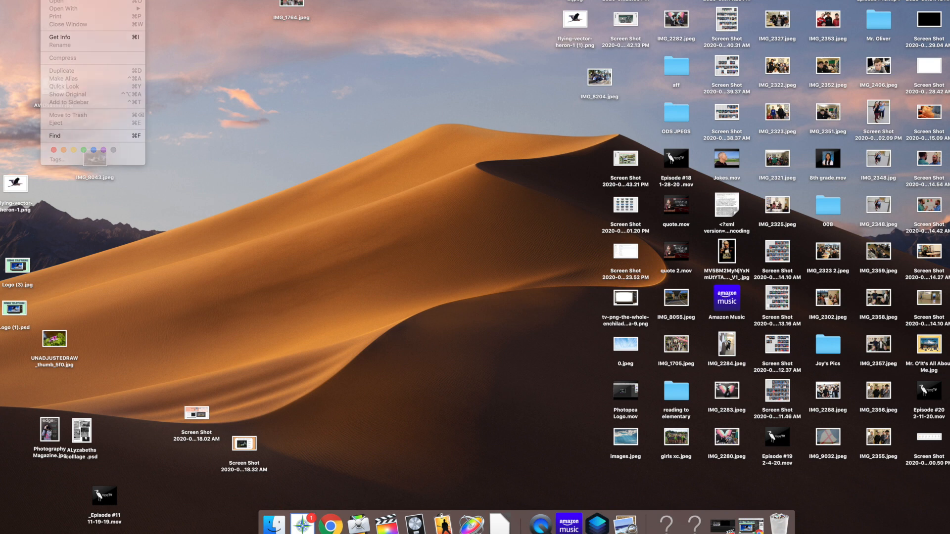
text(Photopea)
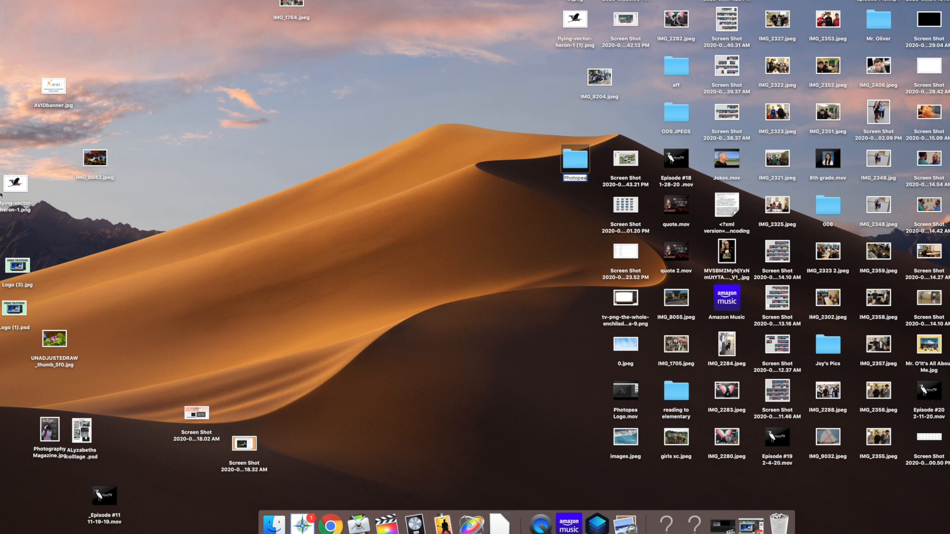
Move Logo (3).jpg and Logo (1).psd into the Photopea folder and open that folder in a full-screen window
drag(1, 246, 580, 167)
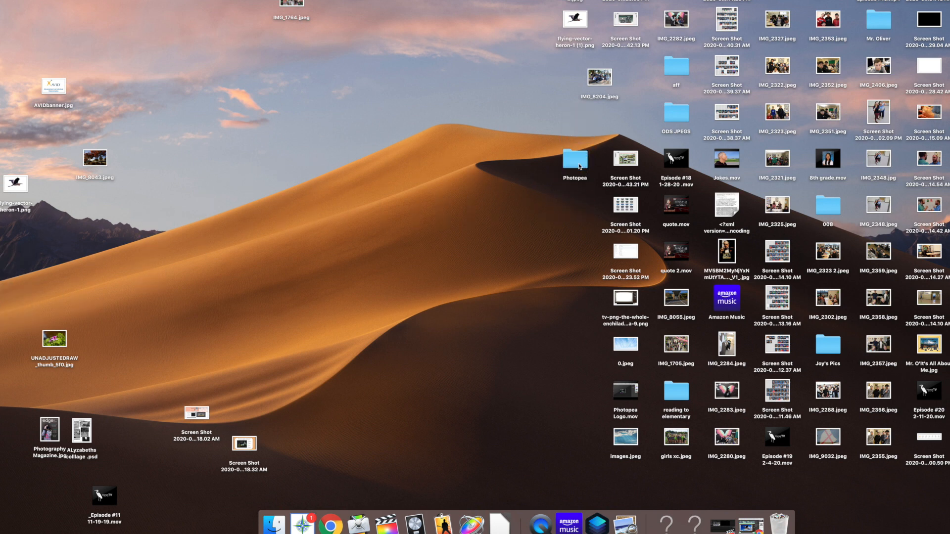
double_click(577, 161)
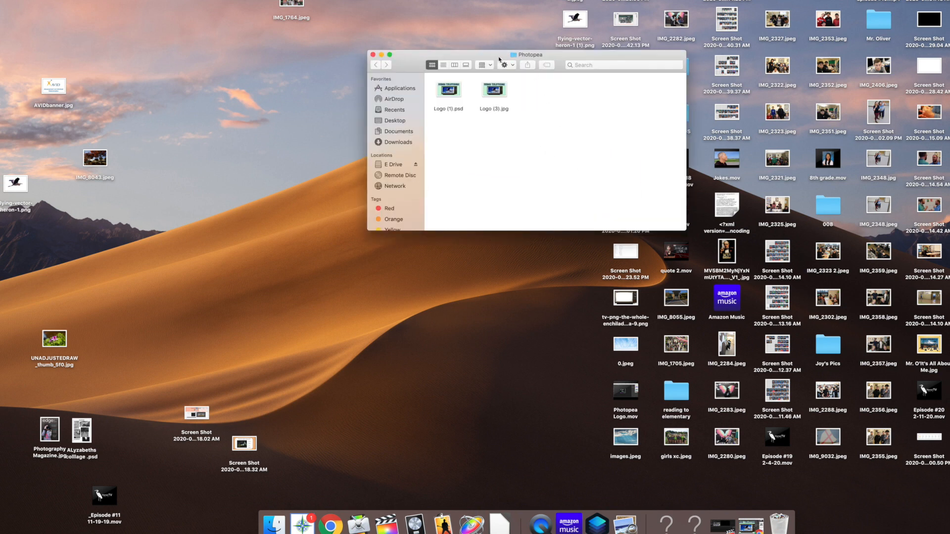
click(390, 55)
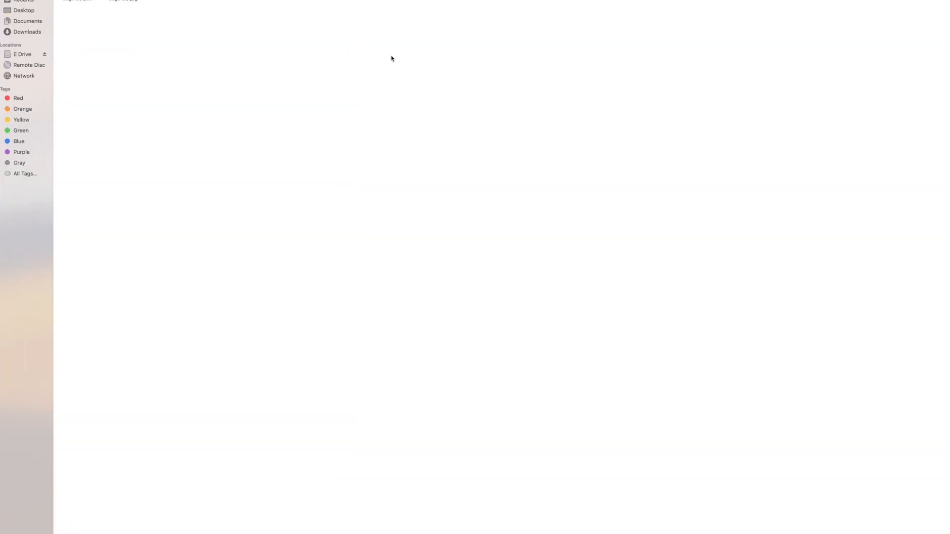